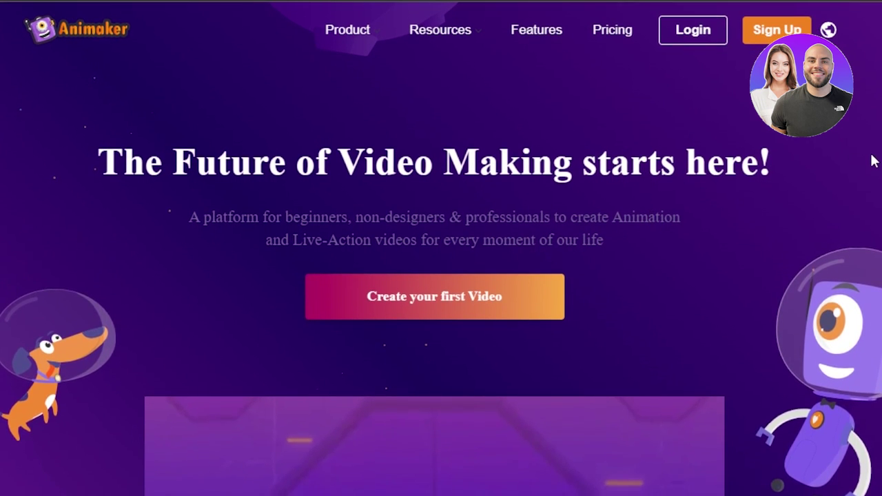
Scroll up and down through the Animaker dashboard page
{"action": "scroll", "coordinate": [441, 275], "scroll_direction": "down", "scroll_amount": 7}
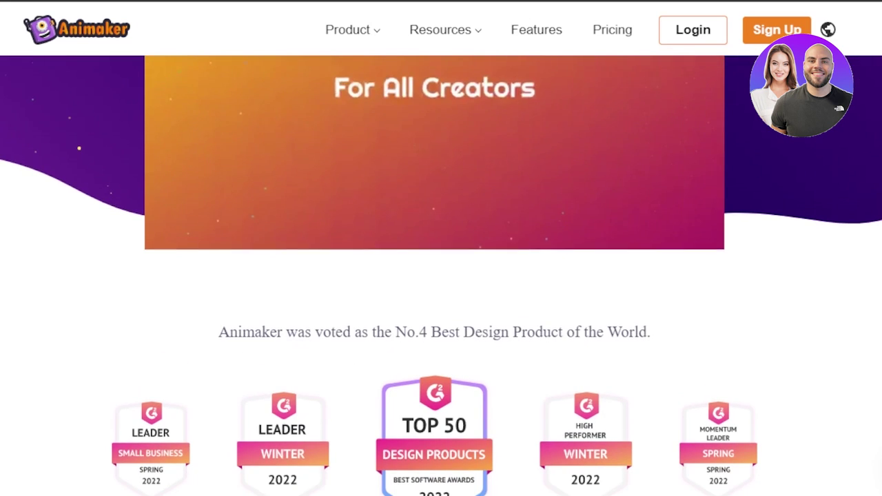
{"action": "scroll", "coordinate": [441, 276], "scroll_direction": "down", "scroll_amount": 2}
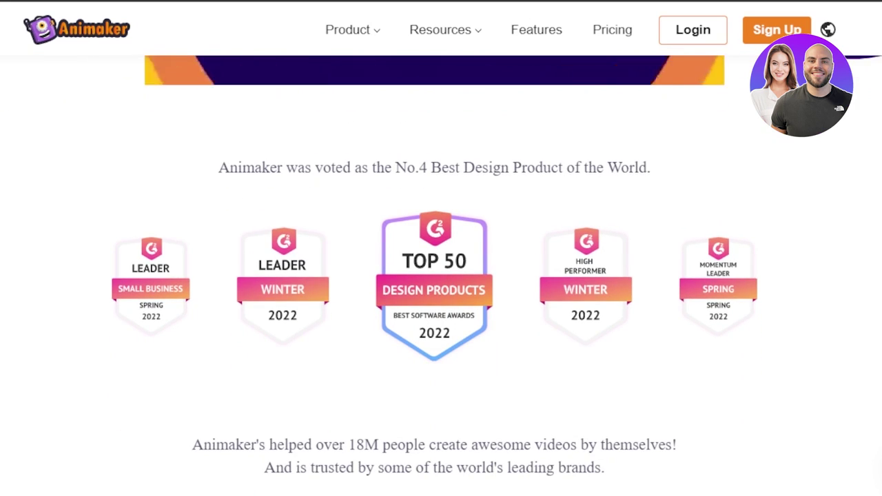
{"action": "scroll", "coordinate": [441, 275], "scroll_direction": "down", "scroll_amount": 10}
{"action": "scroll", "coordinate": [441, 276], "scroll_direction": "down", "scroll_amount": 1}
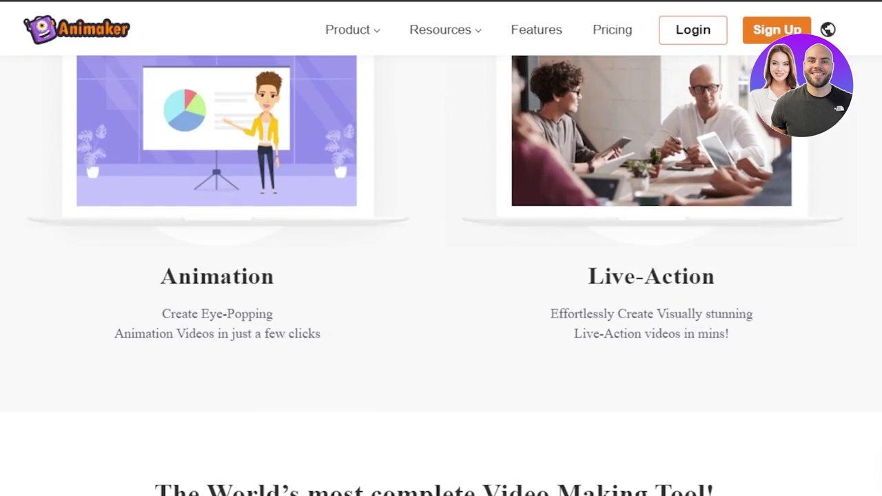
{"action": "scroll", "coordinate": [441, 275], "scroll_direction": "up", "scroll_amount": 2}
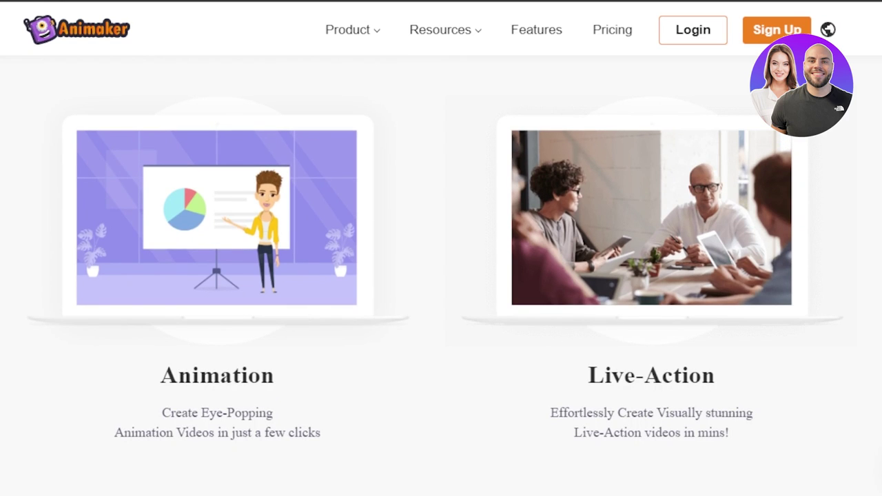
{"action": "scroll", "coordinate": [441, 276], "scroll_direction": "down", "scroll_amount": 8}
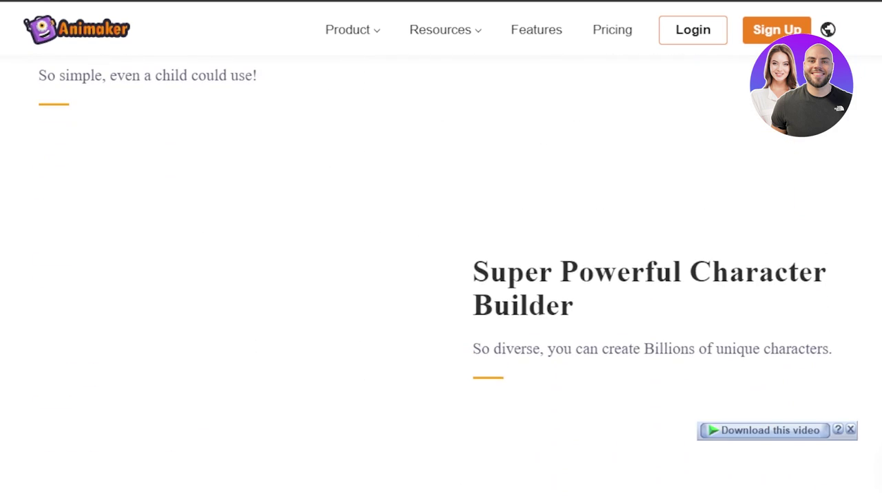
{"action": "scroll", "coordinate": [441, 275], "scroll_direction": "down", "scroll_amount": 6}
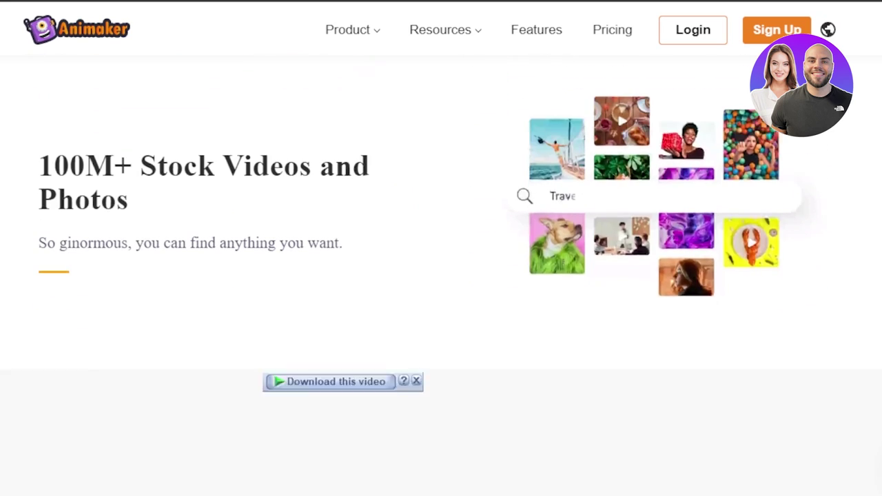
{"action": "scroll", "coordinate": [441, 276], "scroll_direction": "down", "scroll_amount": 6}
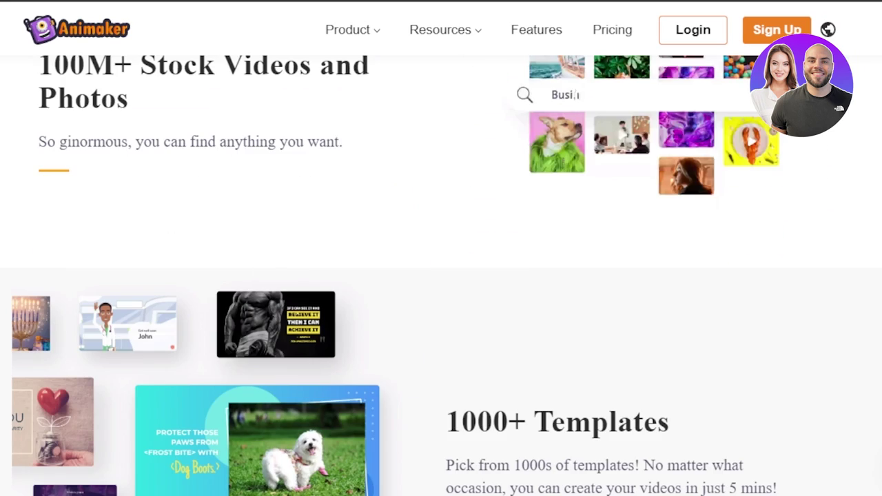
{"action": "scroll", "coordinate": [78, 151], "scroll_direction": "up", "scroll_amount": 10}
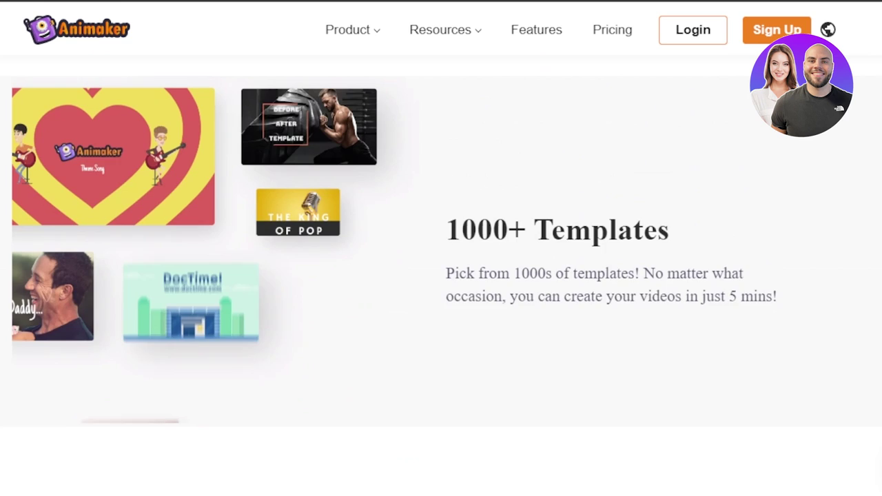
{"action": "scroll", "coordinate": [78, 152], "scroll_direction": "down", "scroll_amount": 1}
{"action": "scroll", "coordinate": [78, 150], "scroll_direction": "down", "scroll_amount": 4}
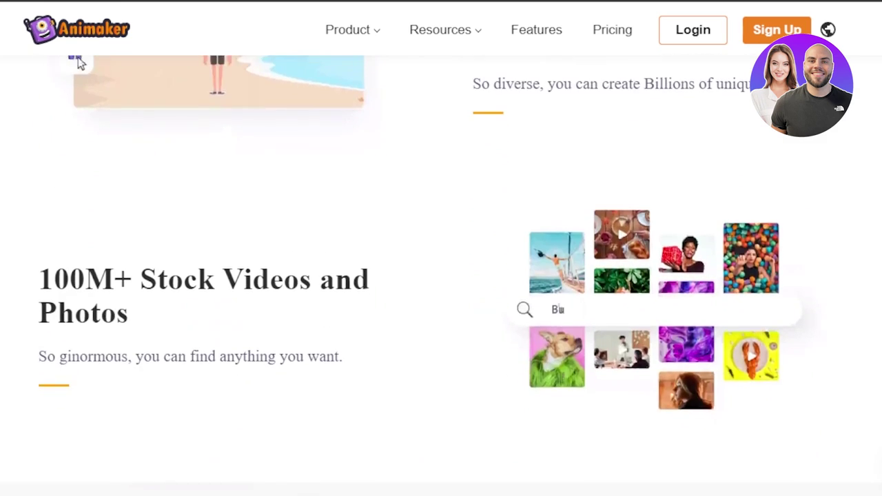
{"action": "scroll", "coordinate": [441, 275], "scroll_direction": "up", "scroll_amount": 3}
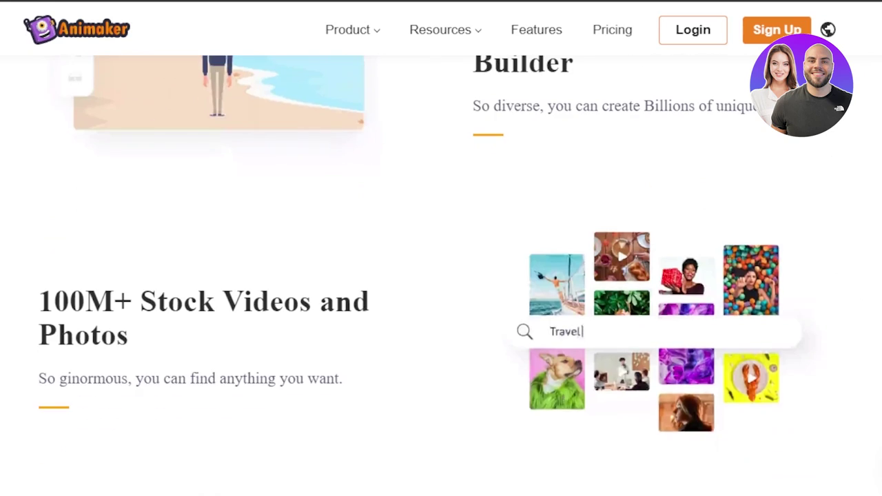
{"action": "scroll", "coordinate": [441, 276], "scroll_direction": "down", "scroll_amount": 1}
{"action": "scroll", "coordinate": [441, 276], "scroll_direction": "down", "scroll_amount": 4}
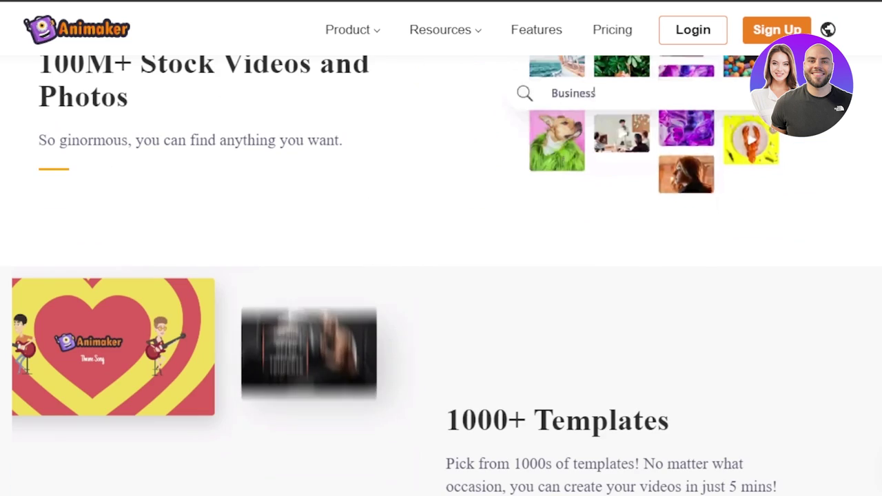
{"action": "scroll", "coordinate": [441, 276], "scroll_direction": "up", "scroll_amount": 1}
{"action": "scroll", "coordinate": [441, 276], "scroll_direction": "down", "scroll_amount": 6}
{"action": "scroll", "coordinate": [445, 30], "scroll_direction": "up", "scroll_amount": 10}
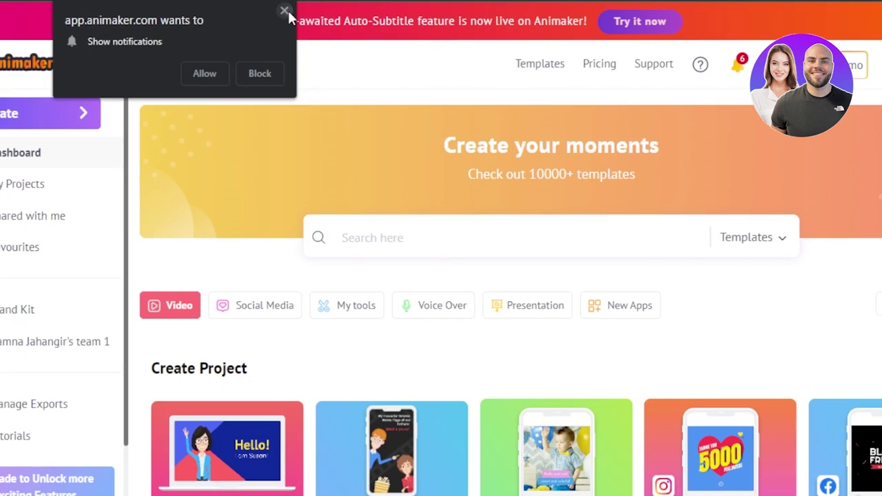
Close the notification prompt and scroll to the Create Project video formats
{"action": "left_click", "coordinate": [288, 10]}
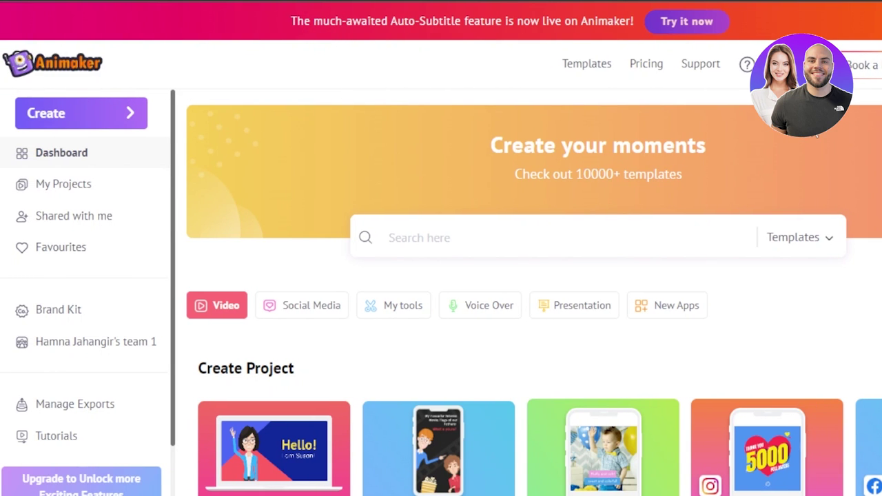
{"action": "scroll", "coordinate": [524, 276], "scroll_direction": "down", "scroll_amount": 1}
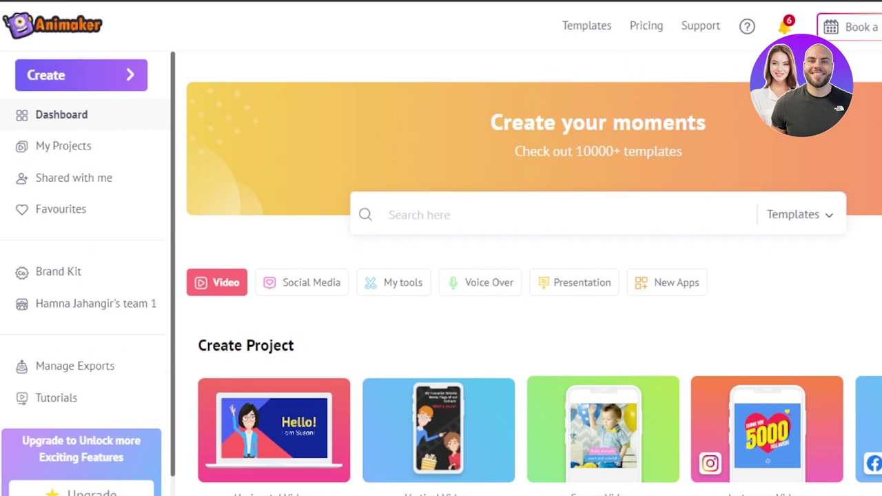
{"action": "scroll", "coordinate": [534, 274], "scroll_direction": "down", "scroll_amount": 5}
{"action": "scroll", "coordinate": [534, 274], "scroll_direction": "up", "scroll_amount": 3}
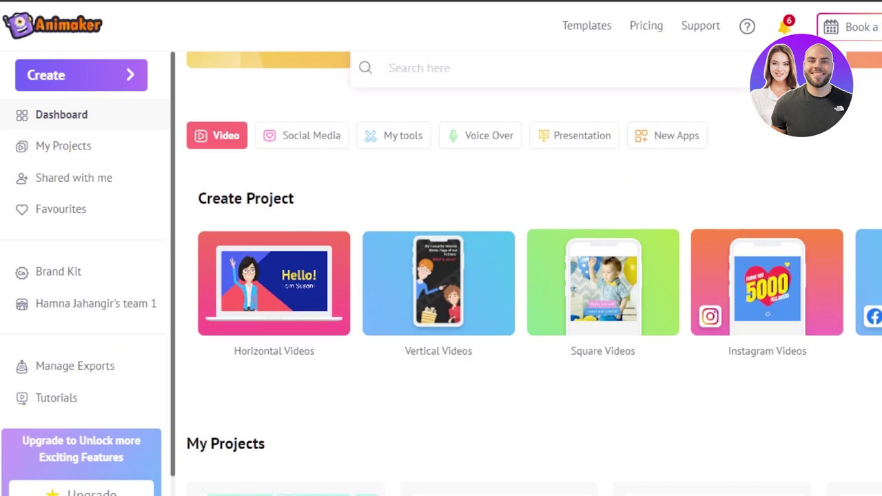
{"action": "scroll", "coordinate": [534, 274], "scroll_direction": "up", "scroll_amount": 2}
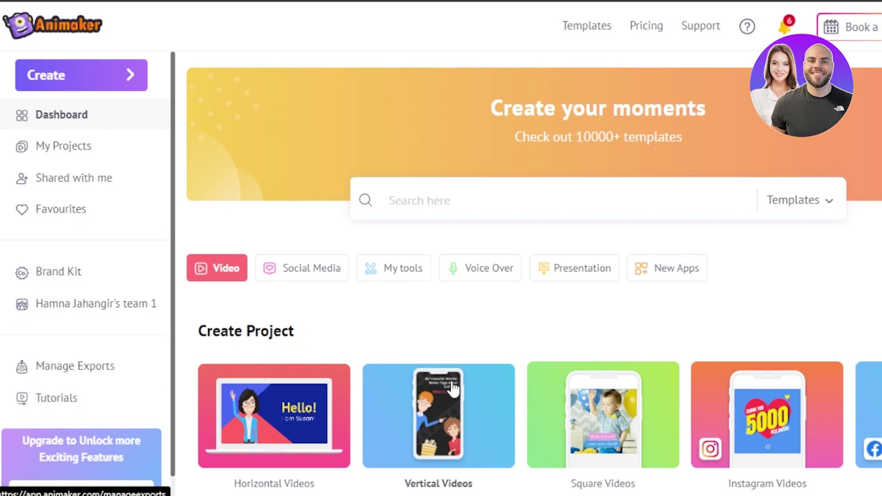
{"action": "scroll", "coordinate": [534, 276], "scroll_direction": "down", "scroll_amount": 8}
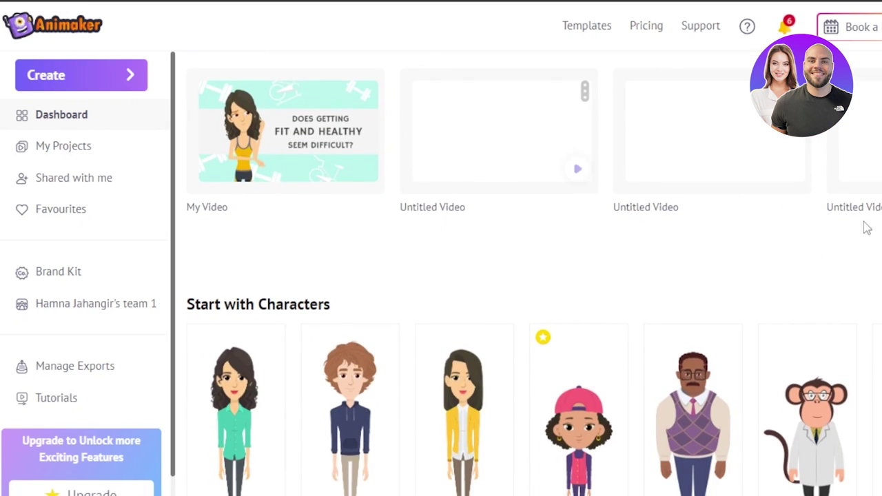
{"action": "scroll", "coordinate": [534, 275], "scroll_direction": "up", "scroll_amount": 7}
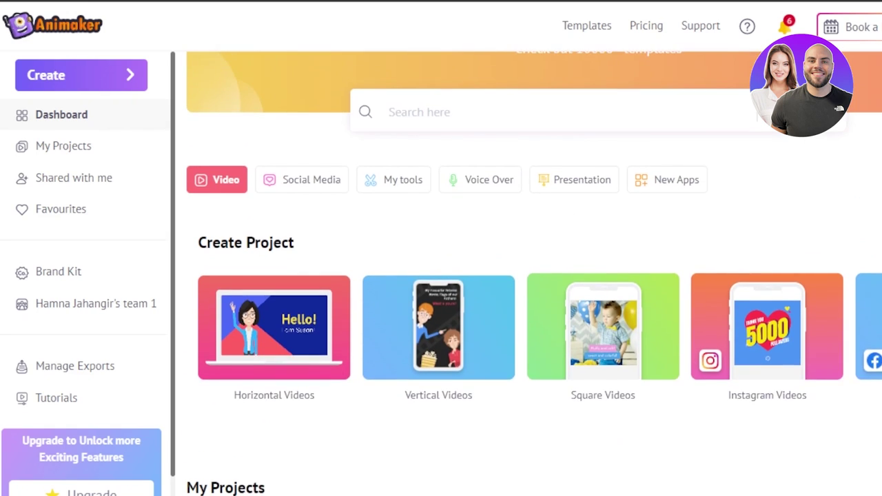
{"action": "scroll", "coordinate": [534, 276], "scroll_direction": "down", "scroll_amount": 1}
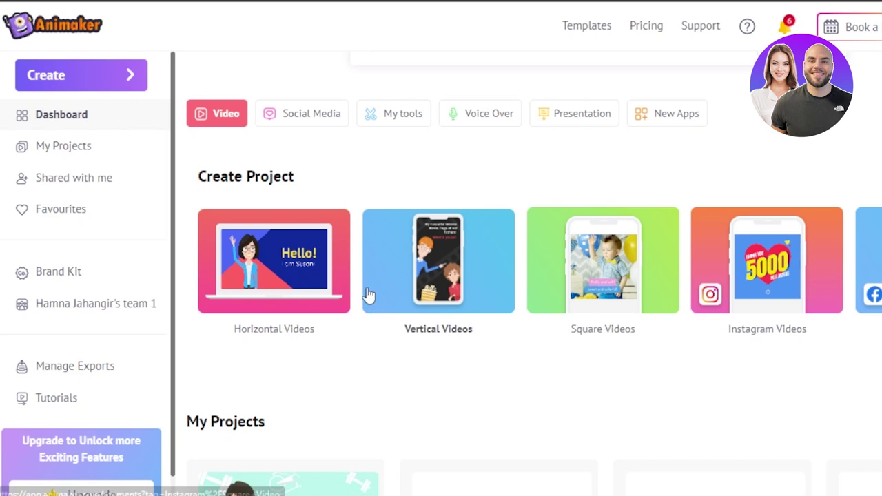
Choose Horizontal Videos and Start with Templates to reach the All Templates gallery
{"action": "left_click", "coordinate": [282, 263]}
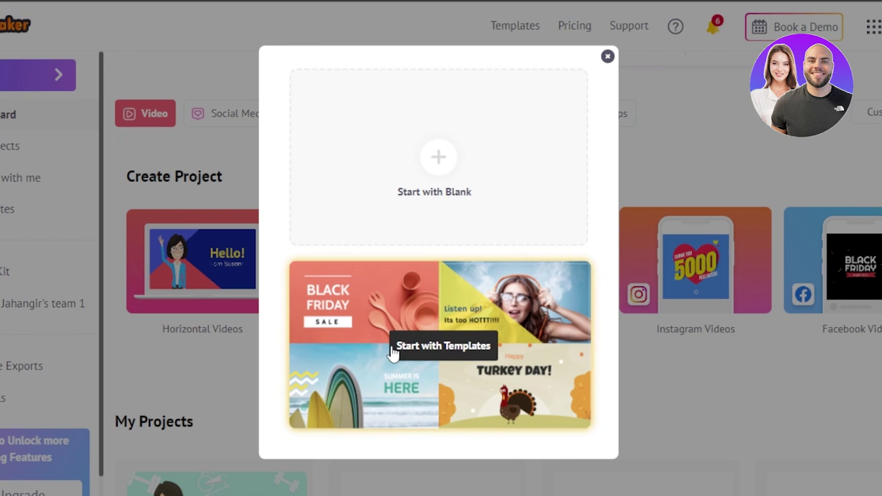
{"action": "left_click", "coordinate": [430, 346]}
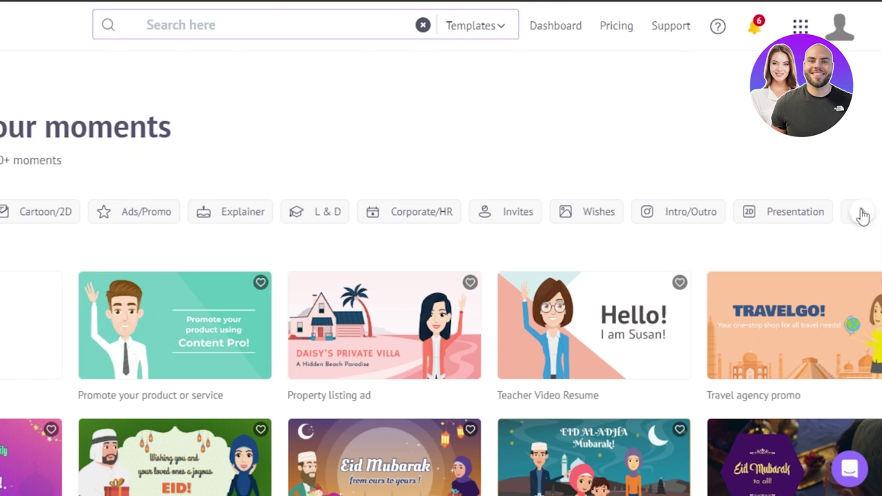
{"action": "scroll", "coordinate": [441, 212], "scroll_direction": "right", "scroll_amount": 5}
{"action": "scroll", "coordinate": [441, 275], "scroll_direction": "down", "scroll_amount": 2}
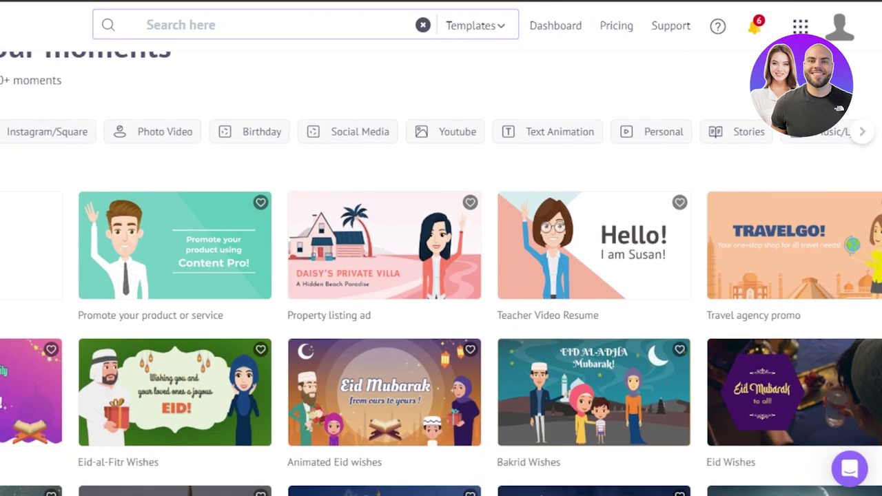
{"action": "scroll", "coordinate": [441, 275], "scroll_direction": "down", "scroll_amount": 1}
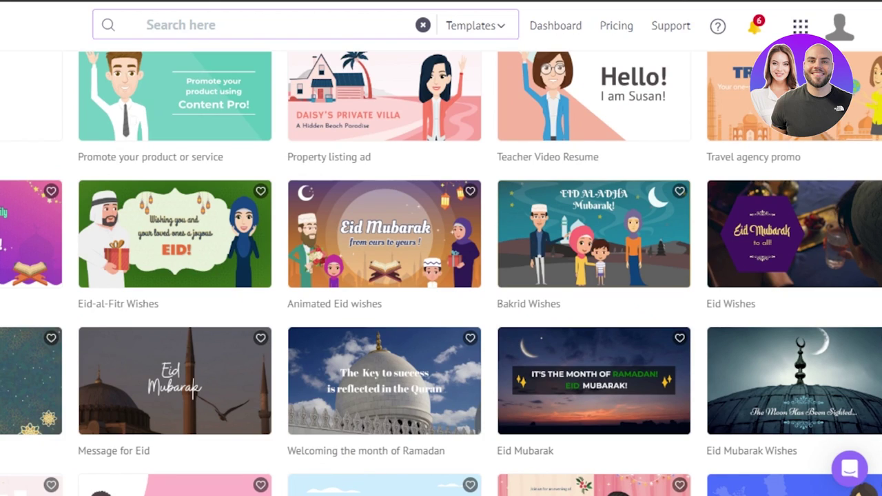
{"action": "scroll", "coordinate": [441, 276], "scroll_direction": "down", "scroll_amount": 3}
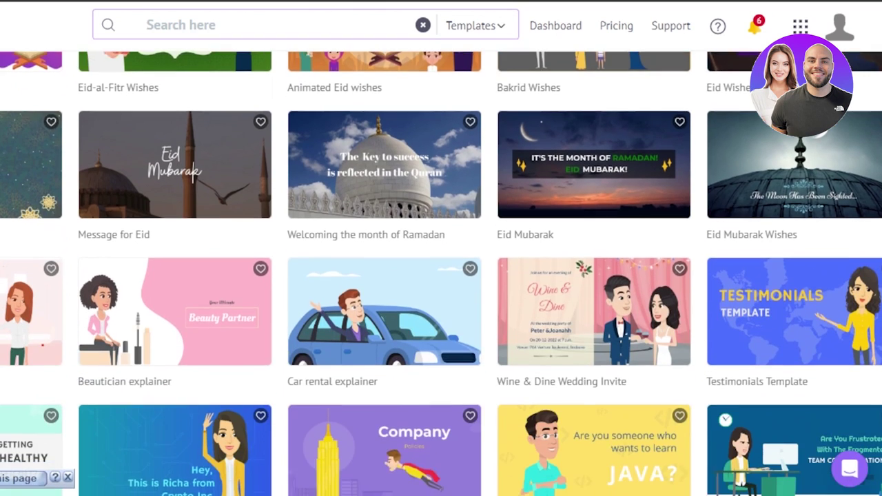
{"action": "scroll", "coordinate": [272, 131], "scroll_direction": "down", "scroll_amount": 2}
{"action": "scroll", "coordinate": [273, 131], "scroll_direction": "up", "scroll_amount": 8}
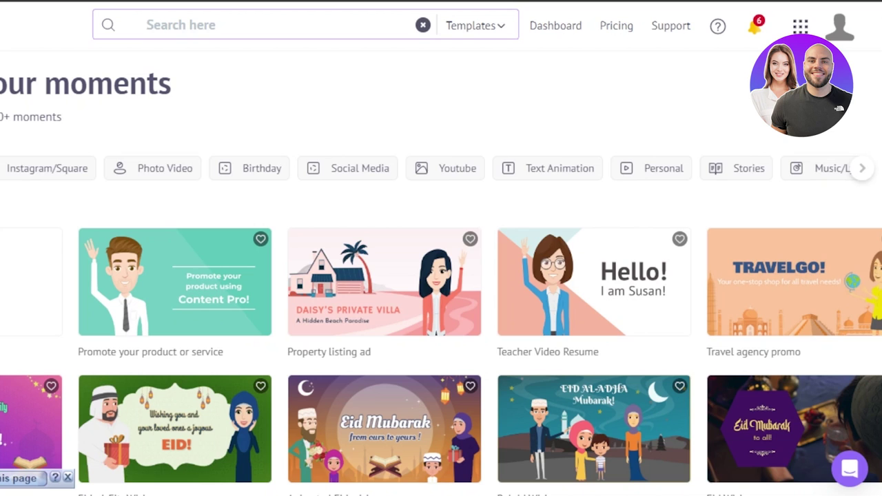
{"action": "scroll", "coordinate": [138, 168], "scroll_direction": "left", "scroll_amount": 5}
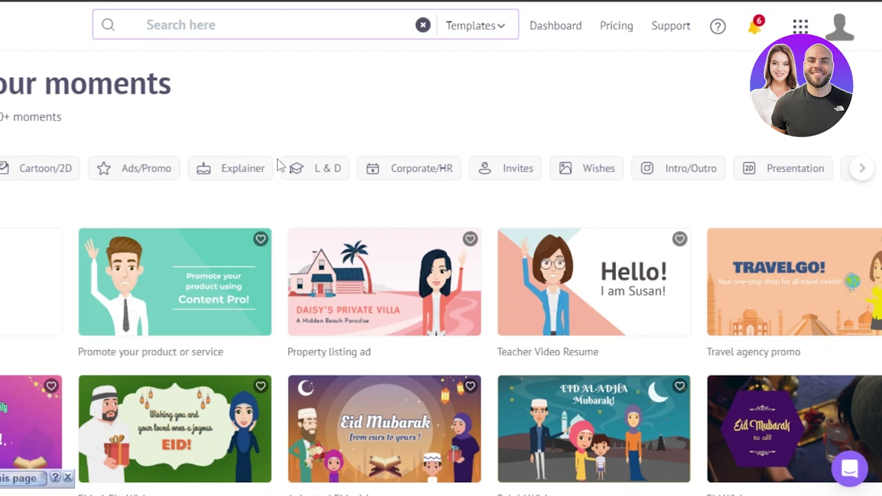
Filter to Explainer templates, use the first 'Hello there!' template, and dismiss the download bar
{"action": "left_click", "coordinate": [256, 175]}
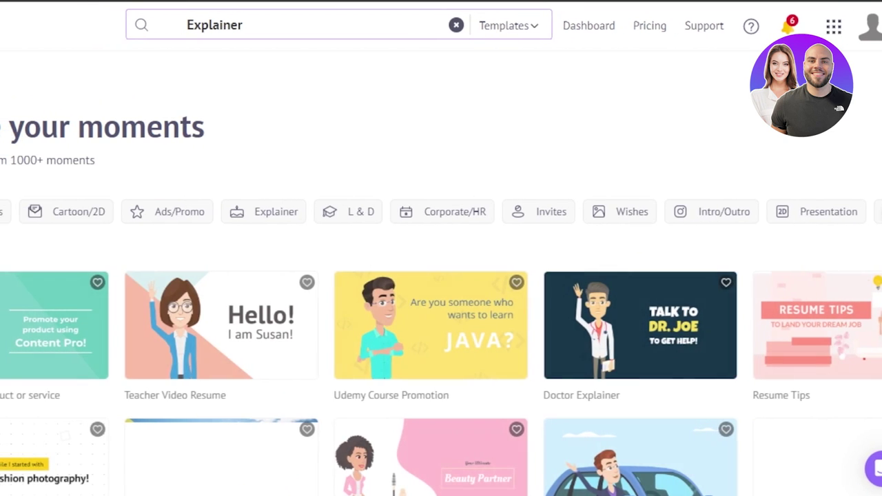
{"action": "mouse_move", "coordinate": [42, 334]}
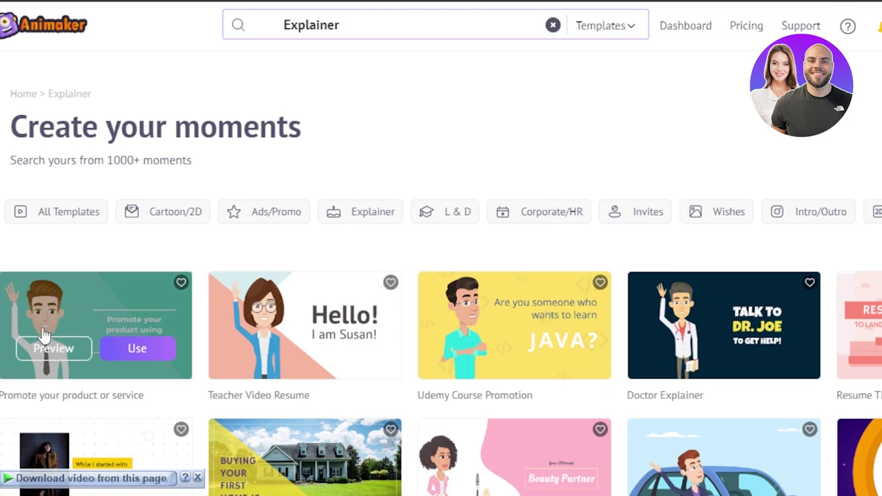
{"action": "left_click", "coordinate": [139, 351]}
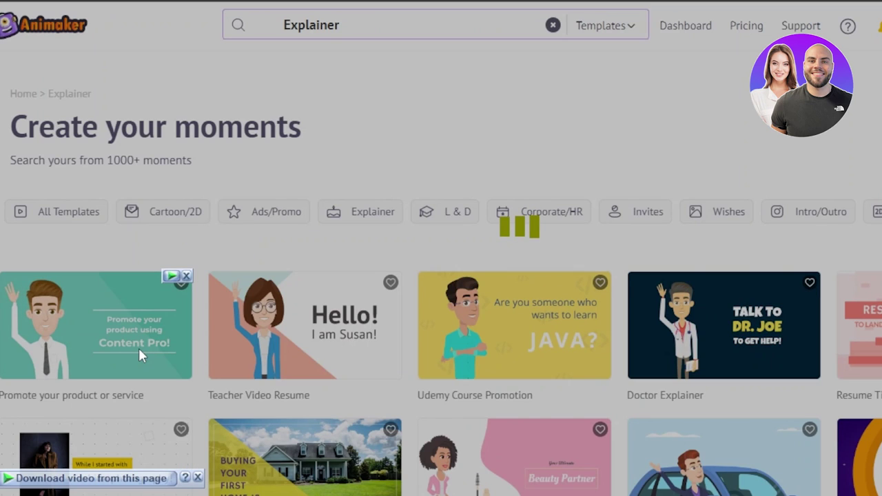
{"action": "left_click", "coordinate": [198, 478]}
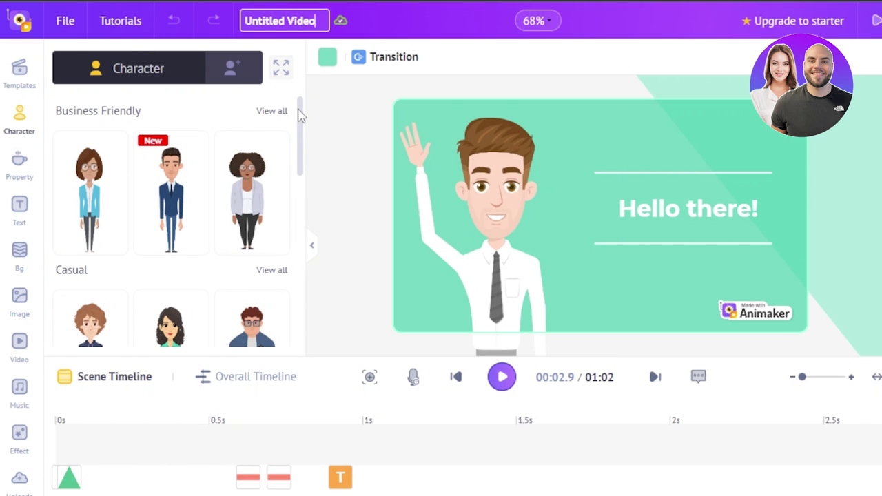
{"action": "left_click_drag", "start_coordinate": [300, 116], "coordinate": [299, 228]}
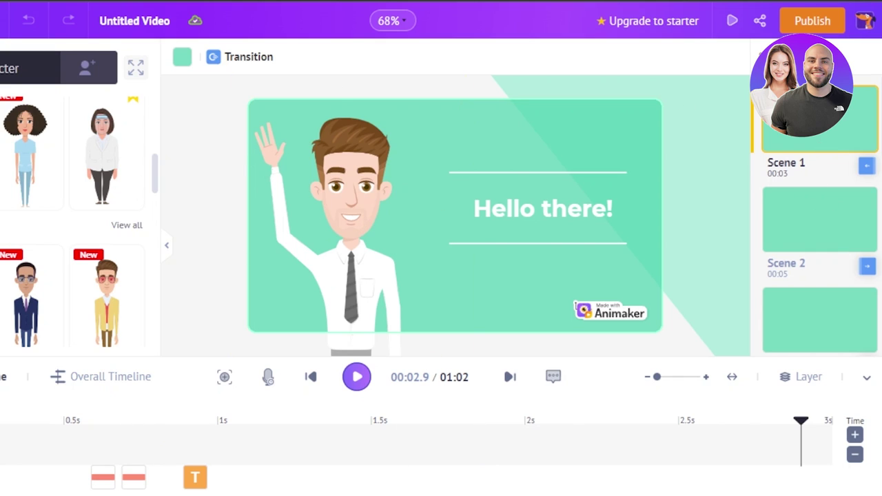
{"action": "scroll", "coordinate": [879, 301], "scroll_direction": "down", "scroll_amount": 10}
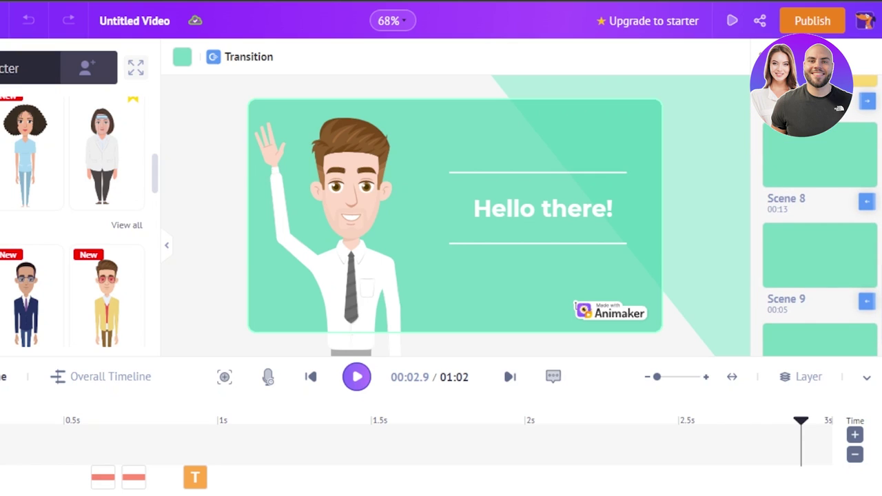
{"action": "scroll", "coordinate": [820, 220], "scroll_direction": "down", "scroll_amount": 2}
{"action": "scroll", "coordinate": [820, 220], "scroll_direction": "up", "scroll_amount": 10}
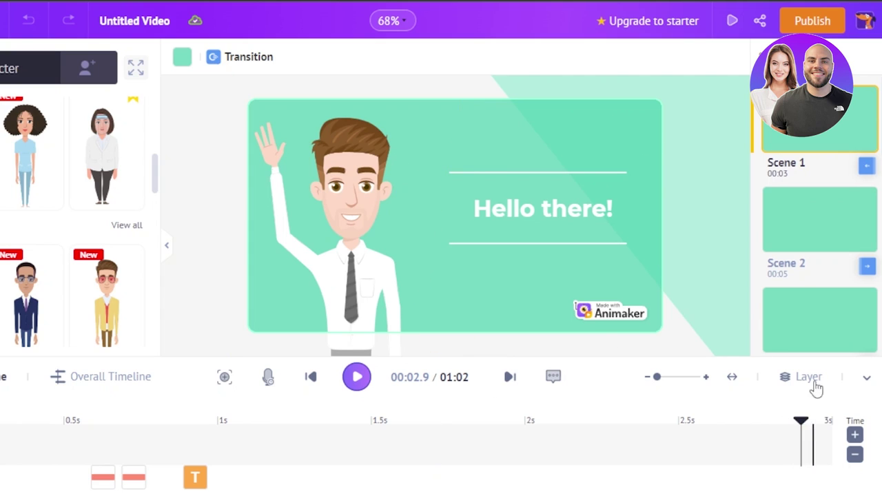
Select the waving man to view his Actions, then browse the character library categories
{"action": "mouse_move", "coordinate": [771, 147]}
{"action": "mouse_move", "coordinate": [818, 134]}
{"action": "left_click", "coordinate": [342, 240]}
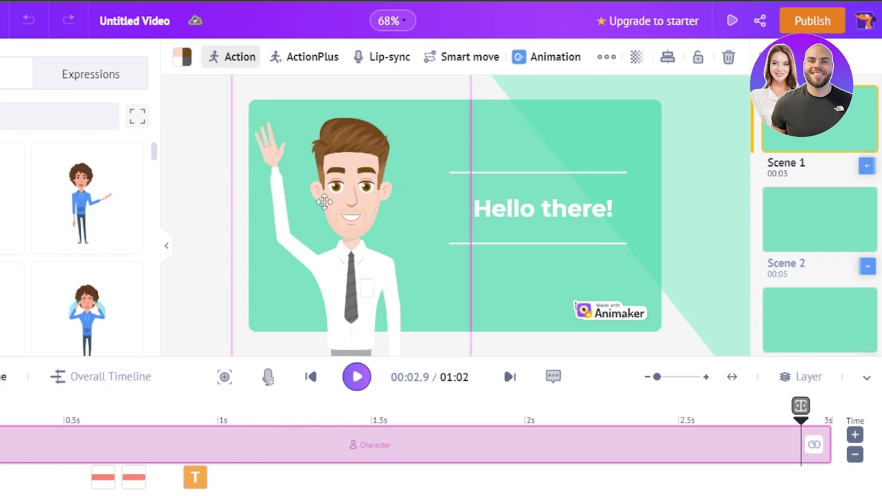
{"action": "left_click_drag", "start_coordinate": [153, 149], "coordinate": [152, 209]}
{"action": "left_click_drag", "start_coordinate": [297, 209], "coordinate": [296, 138]}
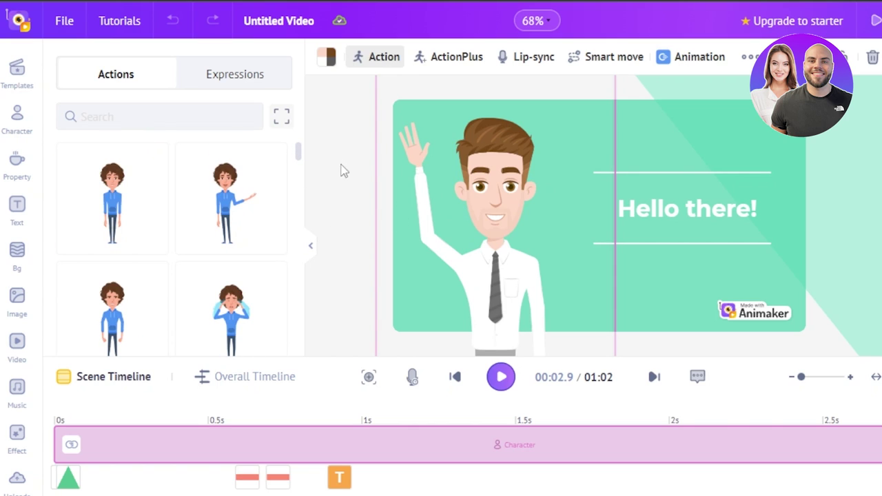
{"action": "left_click", "coordinate": [17, 115]}
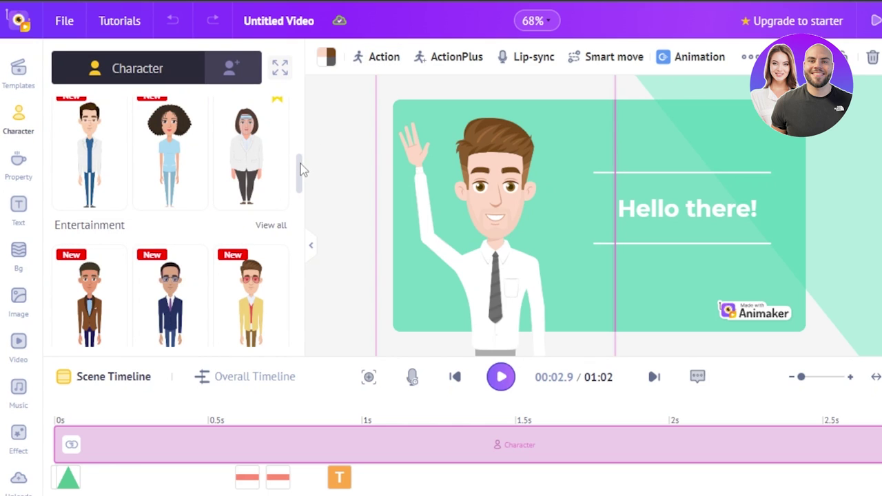
{"action": "left_click_drag", "start_coordinate": [304, 170], "coordinate": [299, 260]}
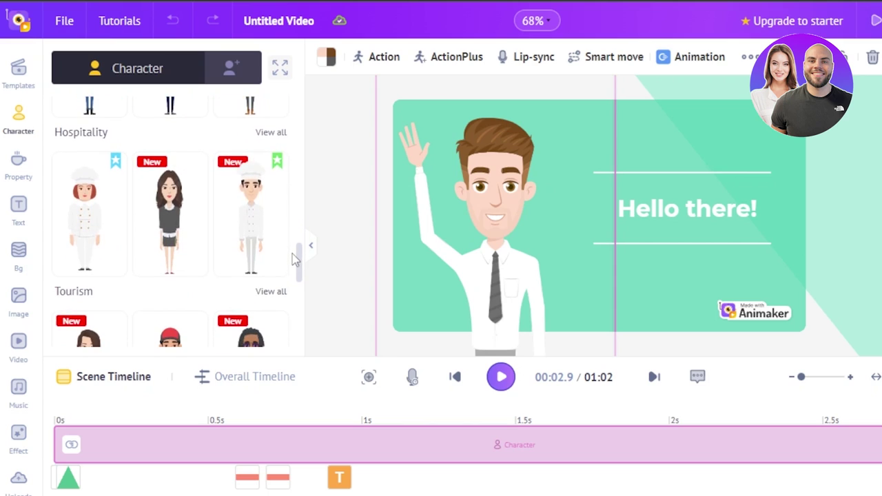
Add the dark-haired Hospitality waitress, delete the waving man, and move her left
{"action": "left_click", "coordinate": [152, 216]}
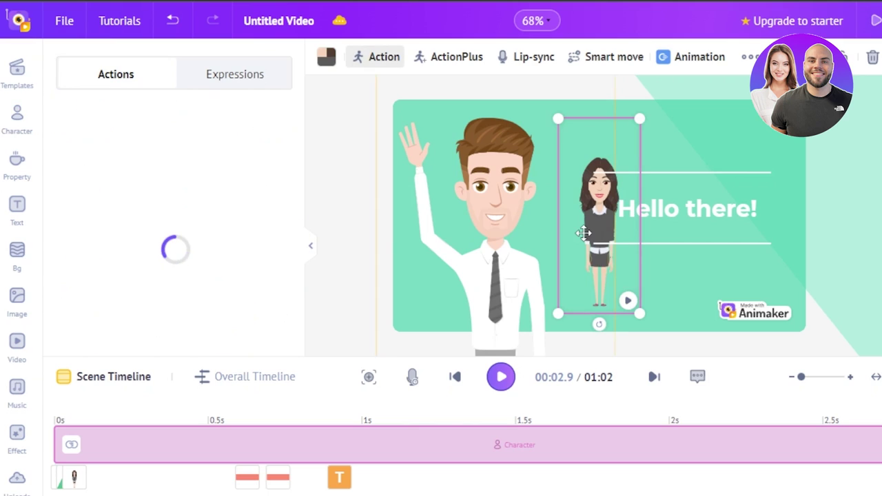
{"action": "left_click", "coordinate": [495, 216]}
{"action": "mouse_move", "coordinate": [495, 216]}
{"action": "left_mouse_down"}
{"action": "mouse_move", "coordinate": [473, 311]}
{"action": "mouse_move", "coordinate": [480, 223]}
{"action": "left_mouse_up"}
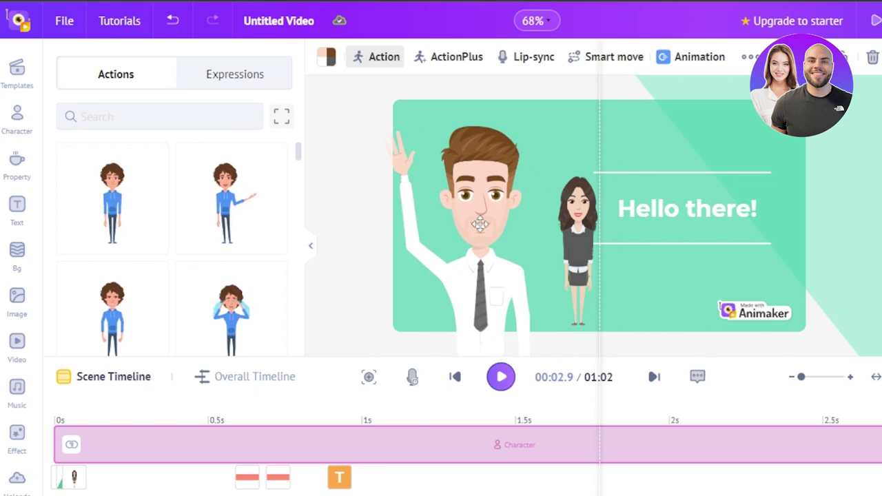
{"action": "left_click", "coordinate": [872, 59]}
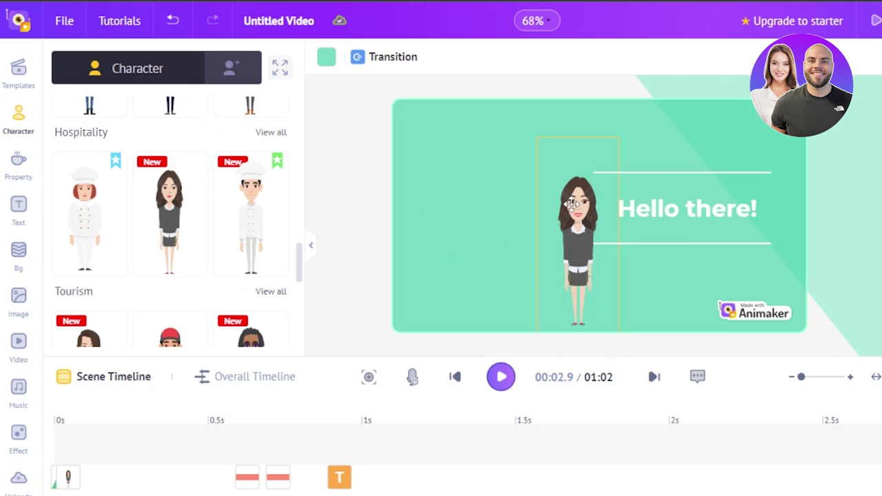
{"action": "left_click_drag", "start_coordinate": [572, 227], "coordinate": [457, 220]}
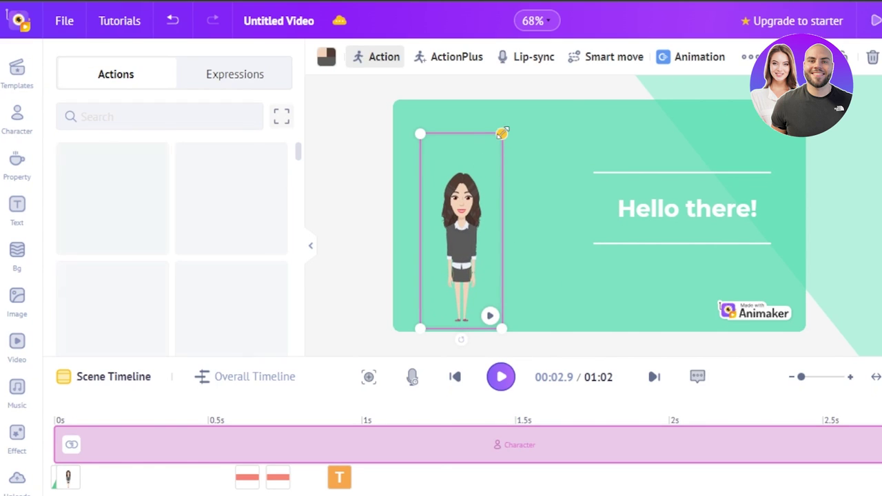
Enlarge the waitress, apply the Waving And Saying Hi action, and position her lower left
{"action": "left_click_drag", "start_coordinate": [507, 131], "coordinate": [493, 290]}
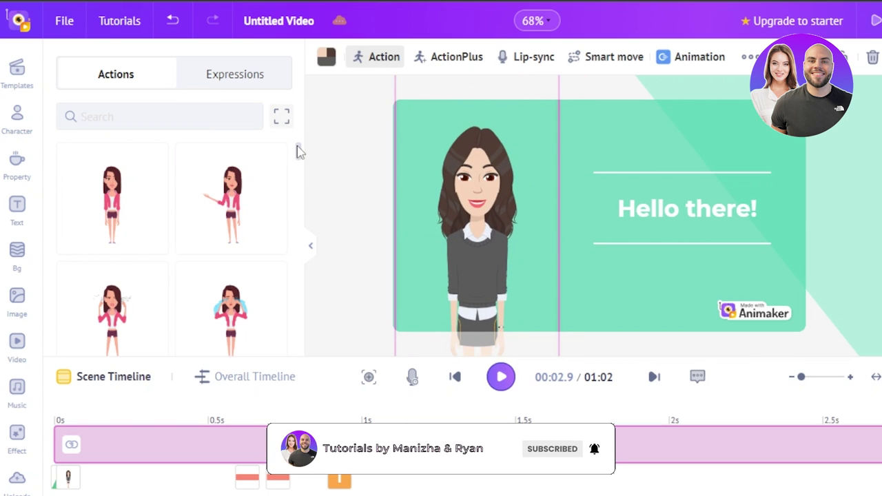
{"action": "left_click_drag", "start_coordinate": [299, 154], "coordinate": [301, 237]}
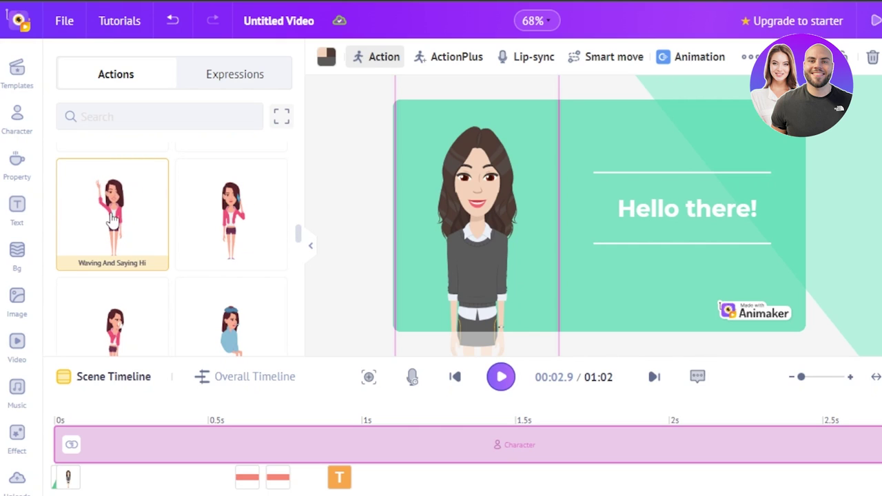
{"action": "left_click", "coordinate": [113, 219]}
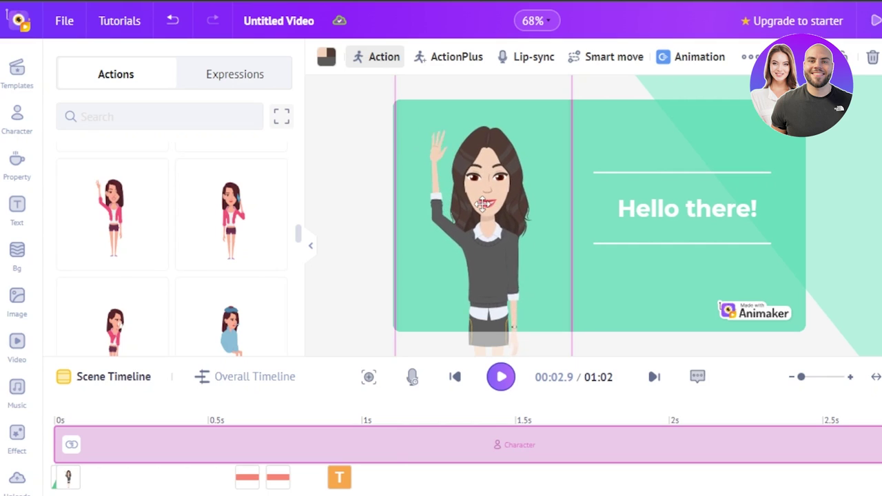
{"action": "left_click_drag", "start_coordinate": [478, 219], "coordinate": [479, 292]}
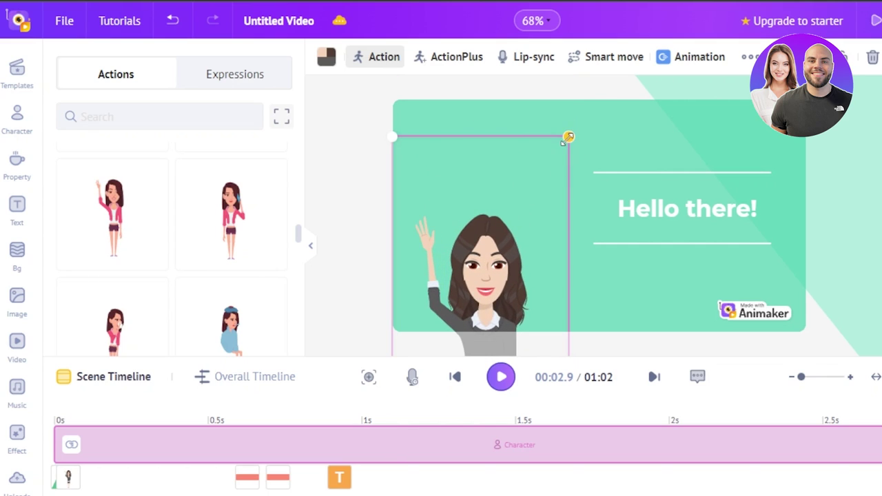
{"action": "left_click_drag", "start_coordinate": [565, 140], "coordinate": [590, 96]}
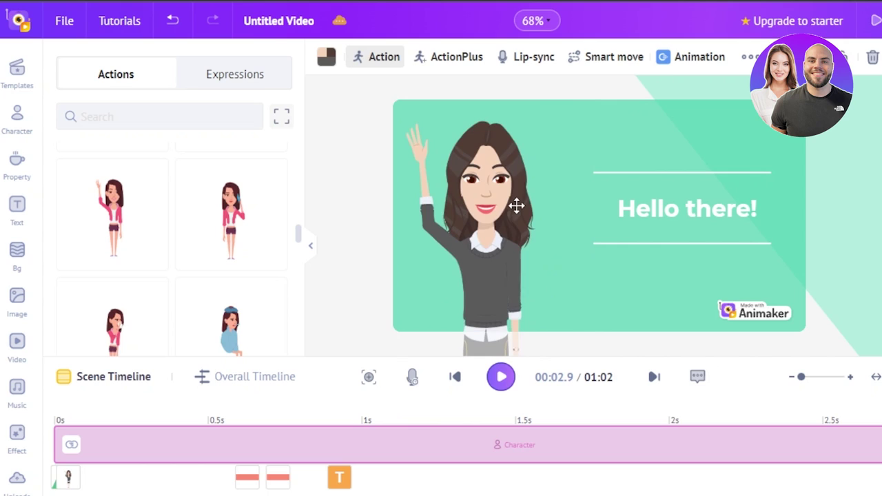
{"action": "left_click_drag", "start_coordinate": [516, 204], "coordinate": [522, 200]}
Replace the 'Hello there!' heading text with WELCOME
{"action": "left_click", "coordinate": [703, 216]}
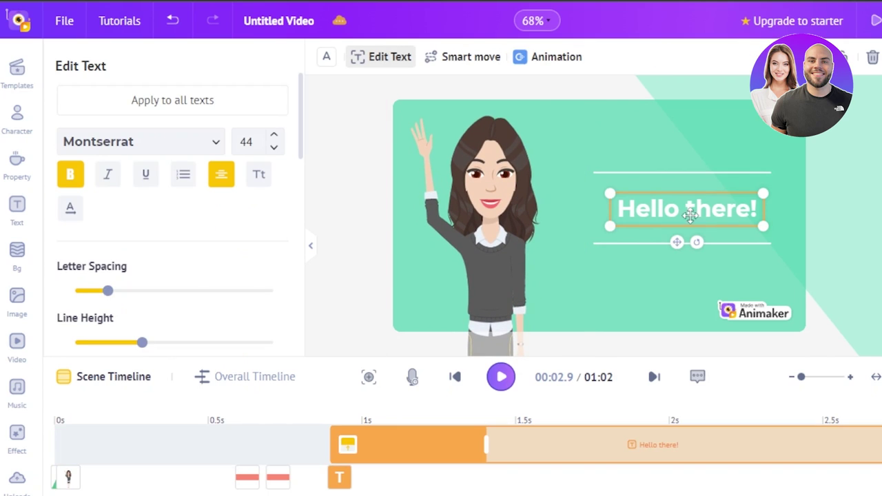
{"action": "left_click", "coordinate": [254, 138]}
{"action": "left_click", "coordinate": [166, 148]}
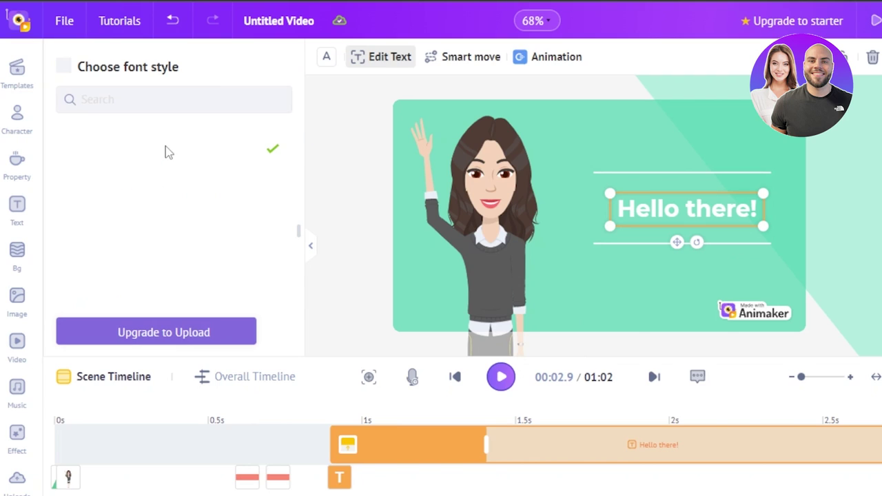
{"action": "double_click", "coordinate": [756, 210]}
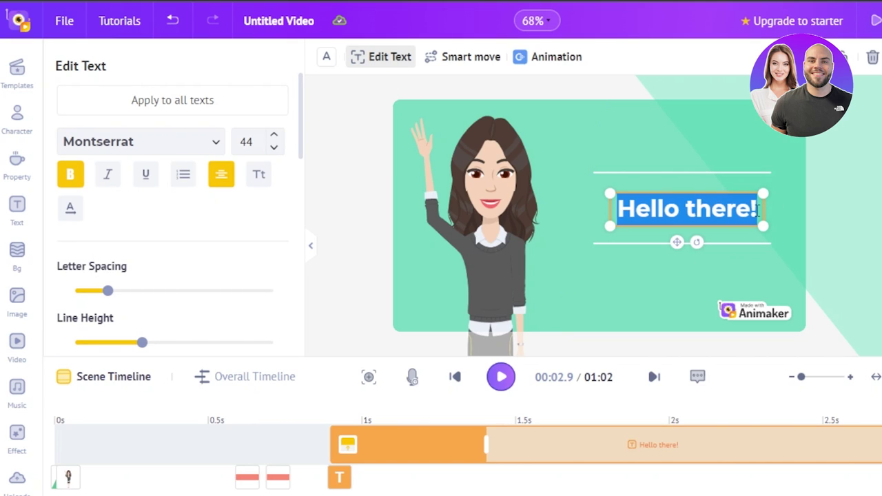
{"action": "key", "text": "BackSpace"}
{"action": "type", "text": "WELCOME"}
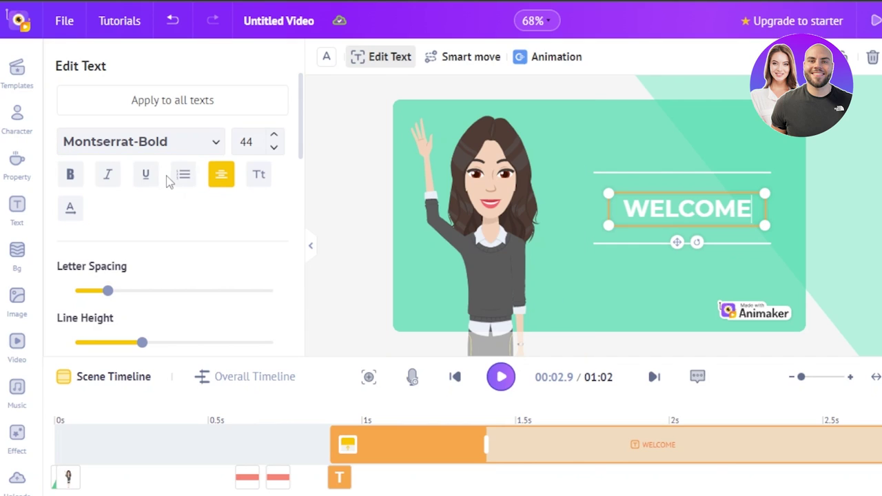
Set WELCOME in the Allerta font at size 61, shifted slightly right
{"action": "left_click", "coordinate": [186, 150]}
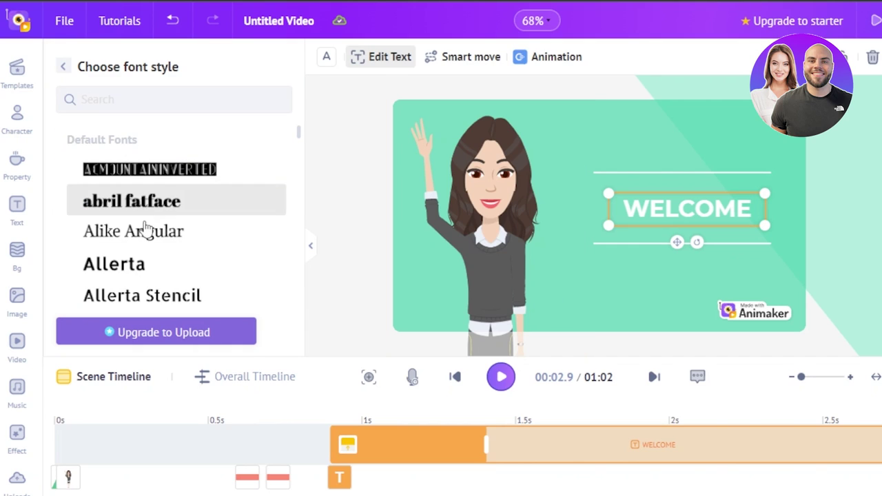
{"action": "left_click", "coordinate": [130, 268]}
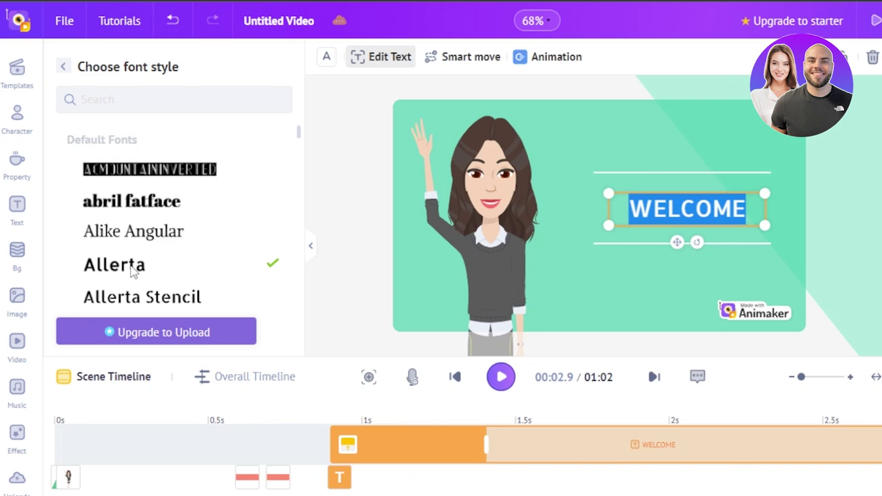
{"action": "left_click", "coordinate": [367, 261]}
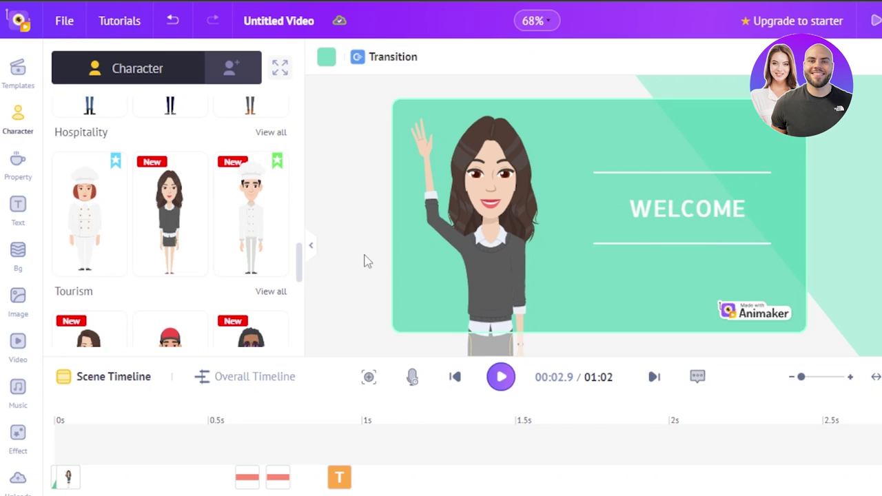
{"action": "left_click", "coordinate": [696, 213]}
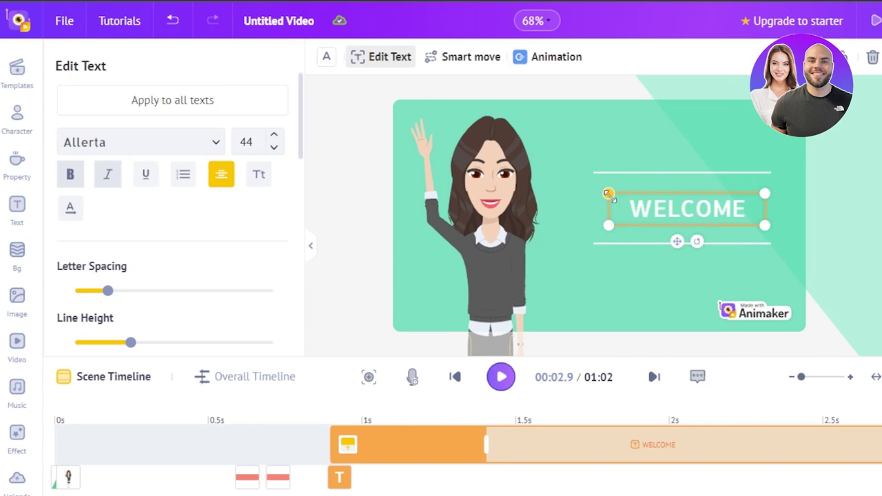
{"action": "left_click_drag", "start_coordinate": [606, 194], "coordinate": [554, 173]}
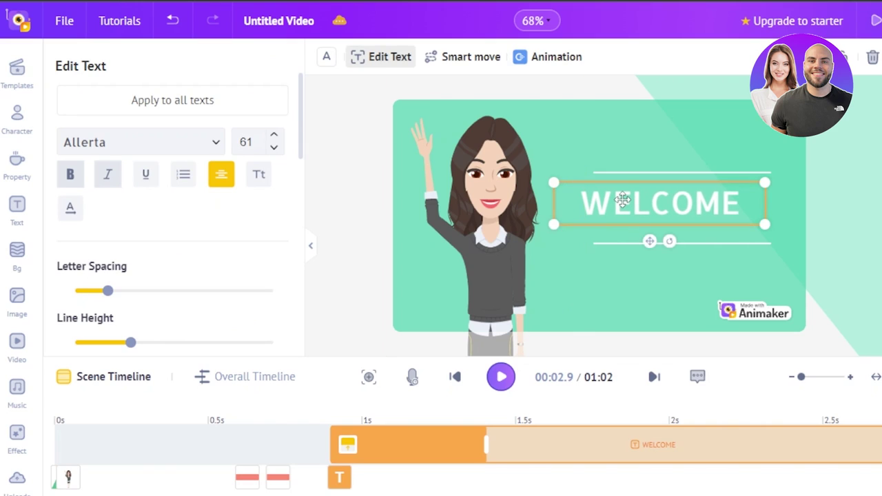
{"action": "left_click_drag", "start_coordinate": [635, 200], "coordinate": [649, 205]}
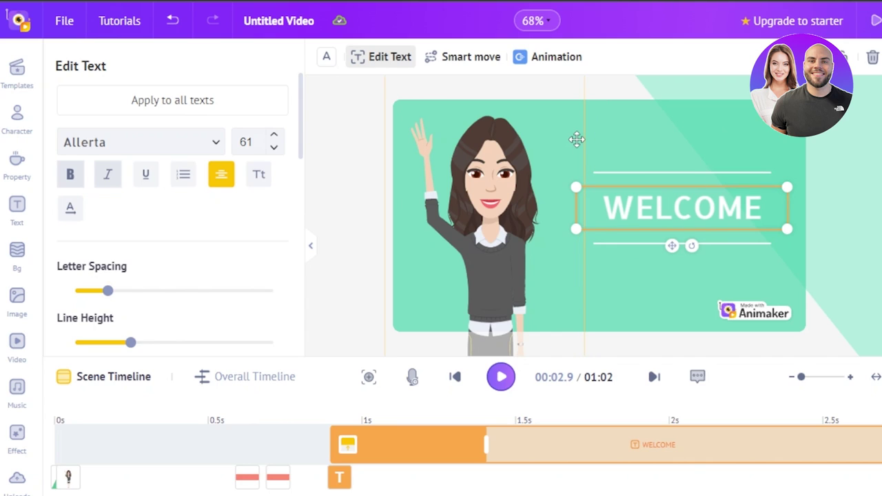
{"action": "left_click", "coordinate": [627, 152]}
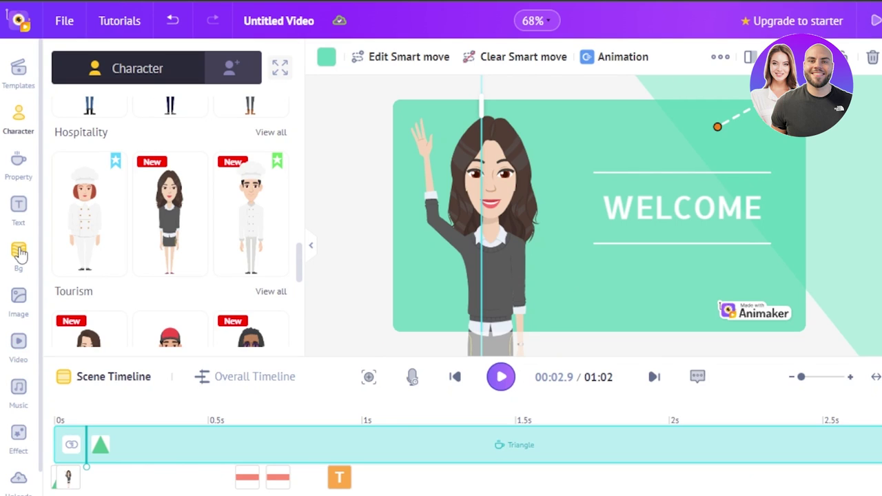
Apply the Education chalkboard classroom background and delete the teal triangle shape
{"action": "left_click", "coordinate": [19, 254]}
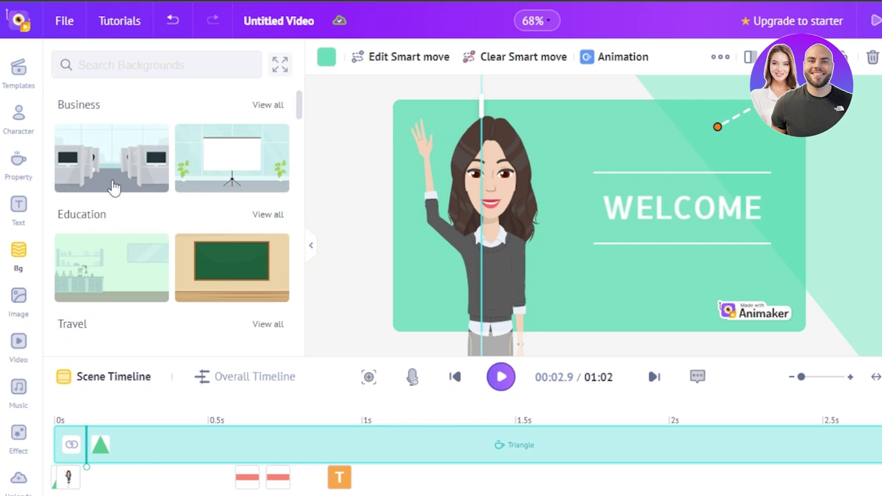
{"action": "mouse_move", "coordinate": [299, 105]}
{"action": "left_mouse_down"}
{"action": "mouse_move", "coordinate": [299, 235]}
{"action": "mouse_move", "coordinate": [300, 110]}
{"action": "left_mouse_up"}
{"action": "left_click", "coordinate": [267, 172]}
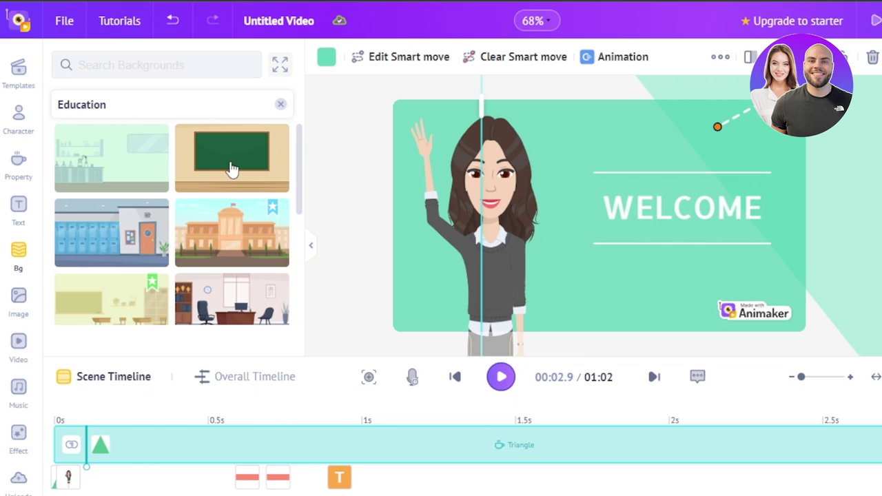
{"action": "left_click", "coordinate": [232, 169]}
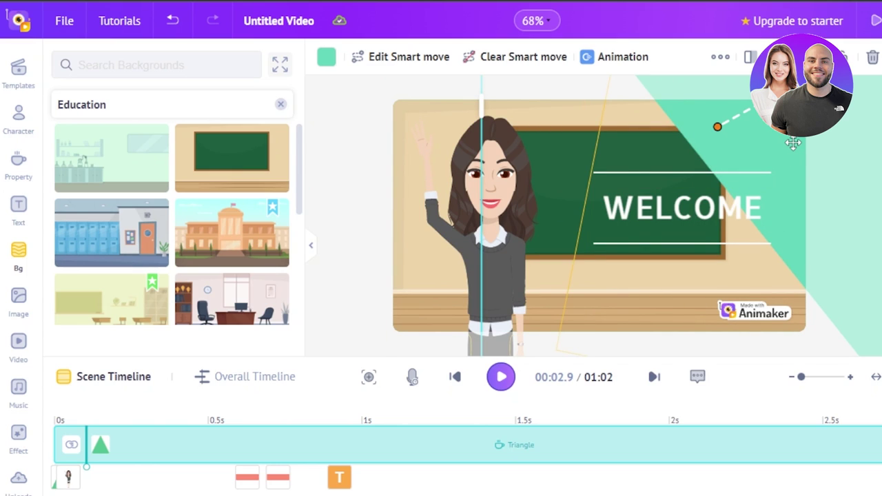
{"action": "left_click_drag", "start_coordinate": [792, 143], "coordinate": [575, 254]}
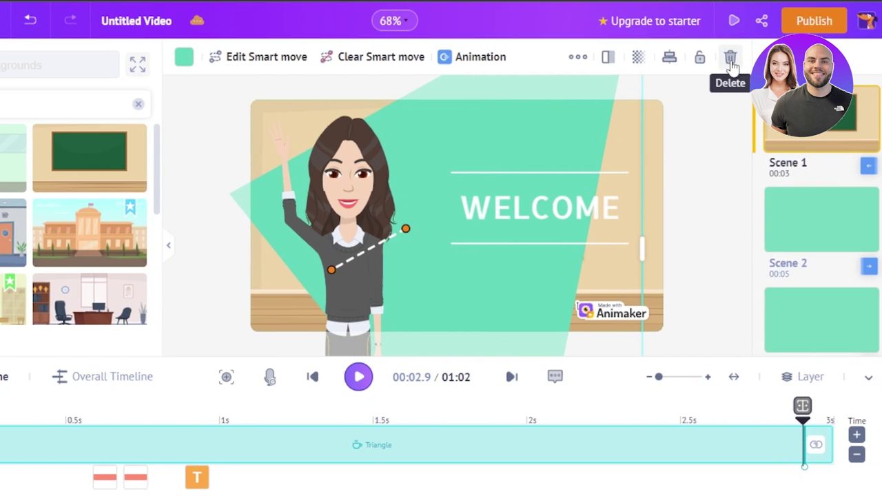
{"action": "left_click", "coordinate": [872, 56]}
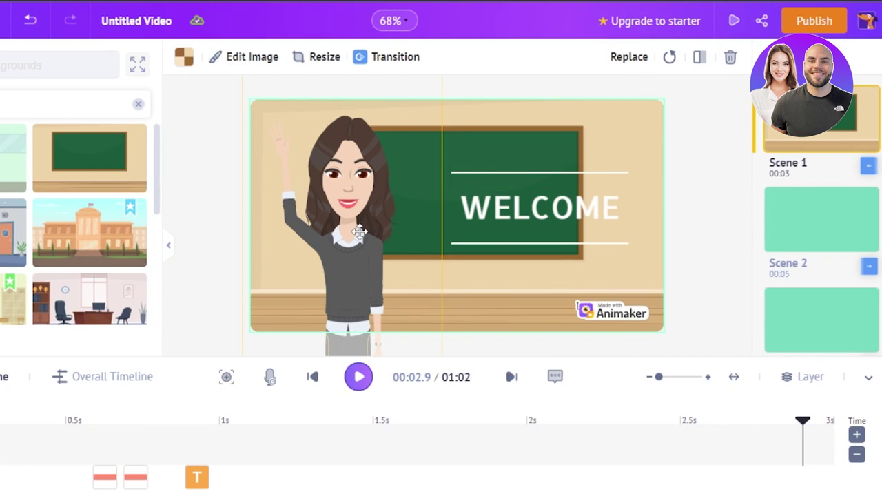
Move WELCOME and its two lines onto the chalkboard, and set the teacher lower left
{"action": "left_click", "coordinate": [328, 244]}
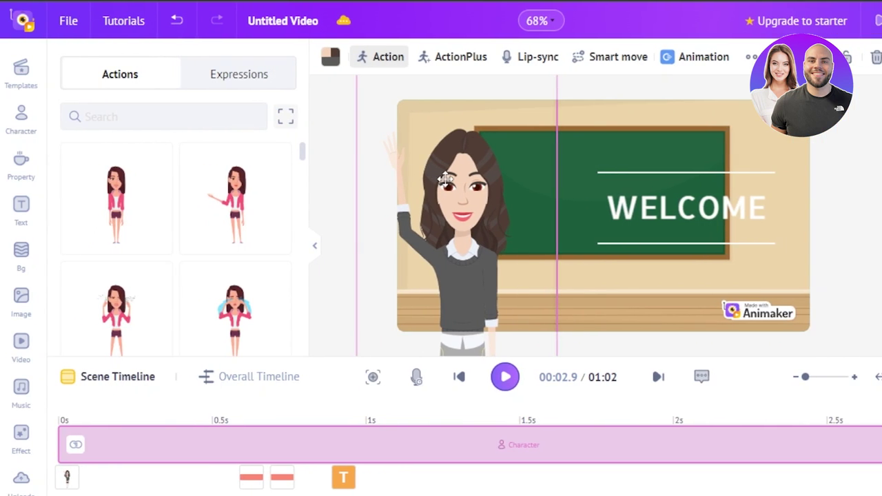
{"action": "mouse_move", "coordinate": [616, 197]}
{"action": "left_mouse_down"}
{"action": "mouse_move", "coordinate": [597, 193]}
{"action": "mouse_move", "coordinate": [630, 197]}
{"action": "left_mouse_up"}
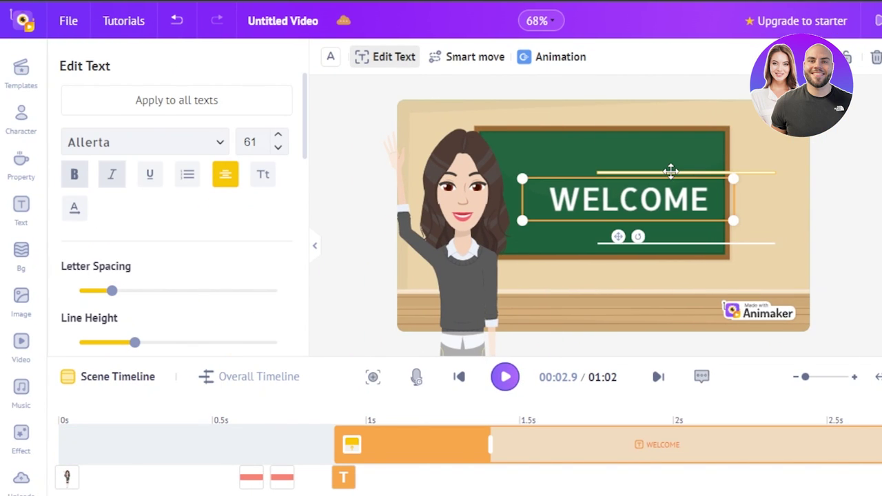
{"action": "left_click_drag", "start_coordinate": [672, 171], "coordinate": [607, 168]}
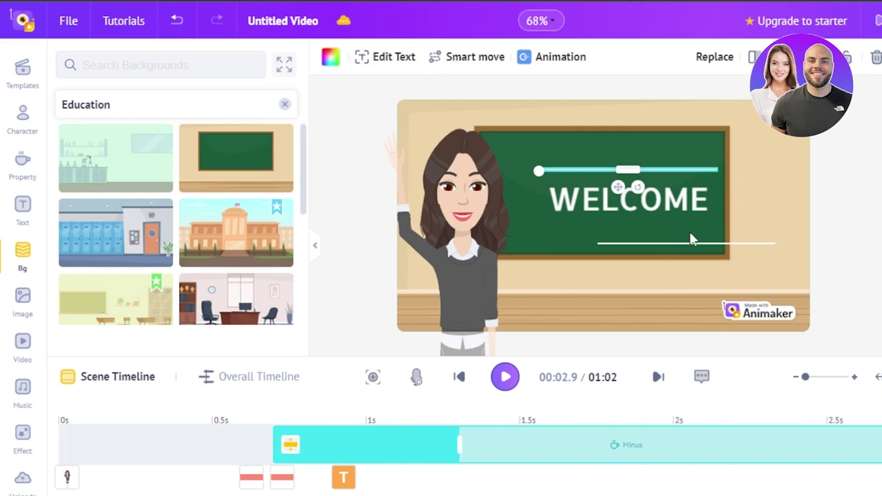
{"action": "left_click_drag", "start_coordinate": [696, 242], "coordinate": [640, 226]}
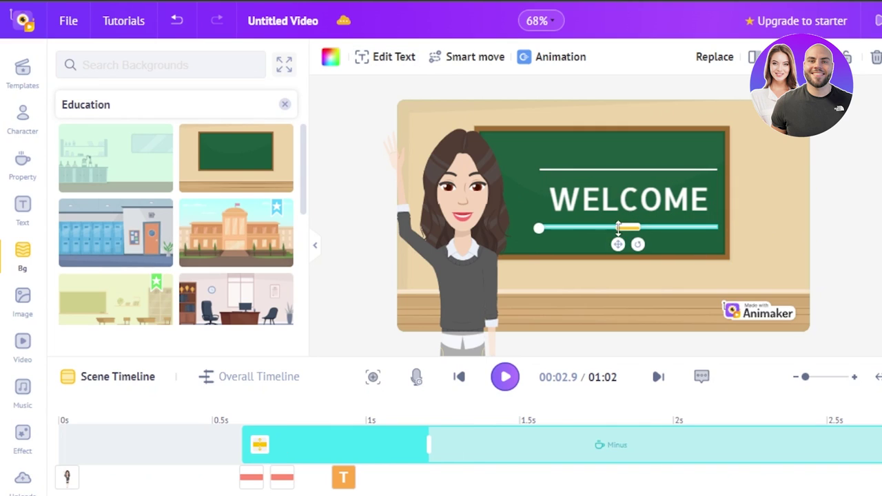
{"action": "left_click", "coordinate": [478, 249]}
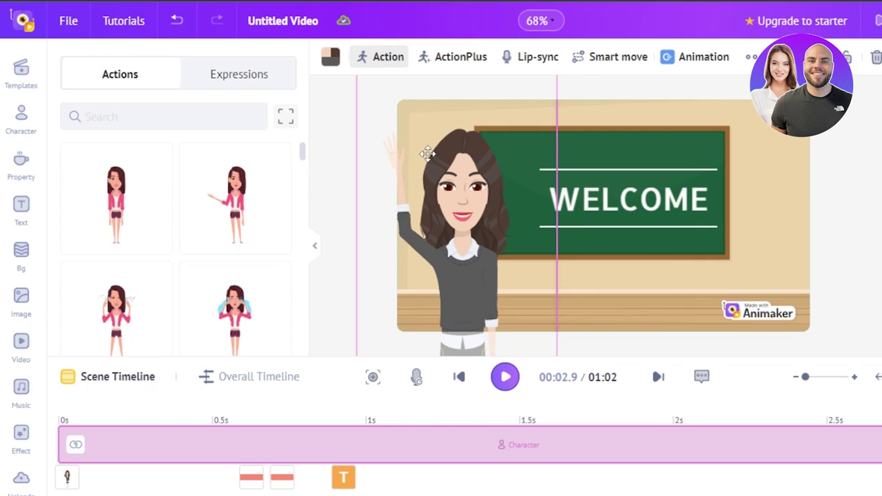
{"action": "left_click_drag", "start_coordinate": [427, 160], "coordinate": [441, 264]}
{"action": "left_click_drag", "start_coordinate": [546, 147], "coordinate": [506, 134]}
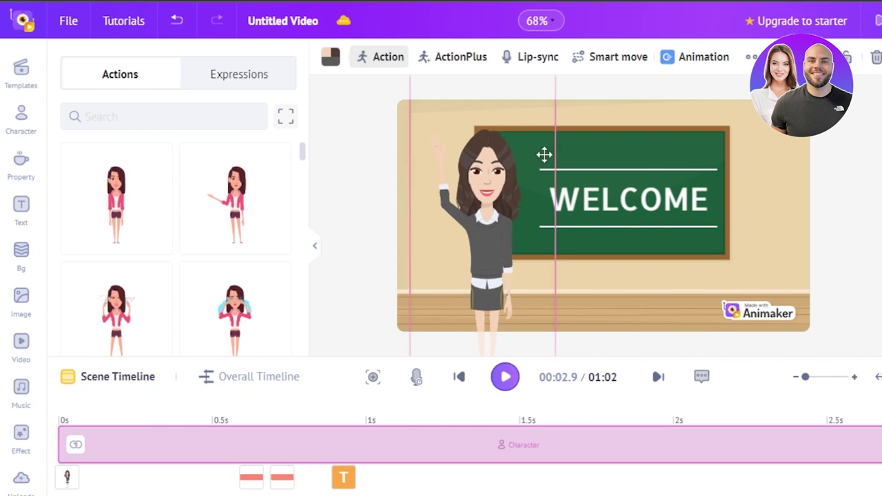
{"action": "left_click", "coordinate": [648, 169]}
{"action": "left_click", "coordinate": [441, 180]}
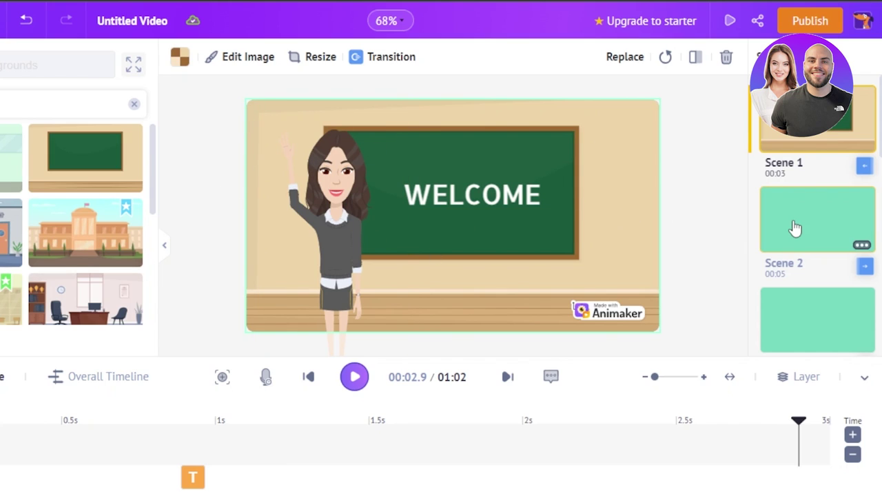
Switch to Scene 2 and select its question text box
{"action": "left_click", "coordinate": [795, 228]}
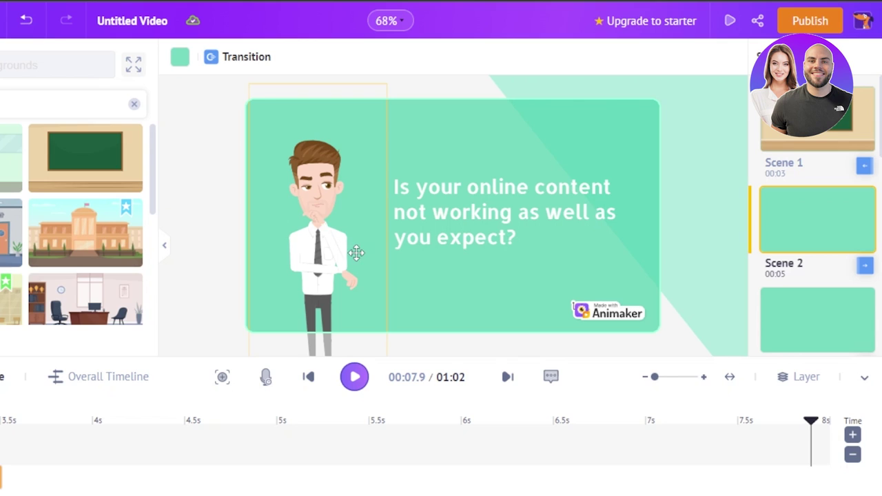
{"action": "left_click", "coordinate": [456, 198]}
Add a red calendar from the Office props to Scene 2, shrink it, and place it near the question text
{"action": "left_click", "coordinate": [0, 178]}
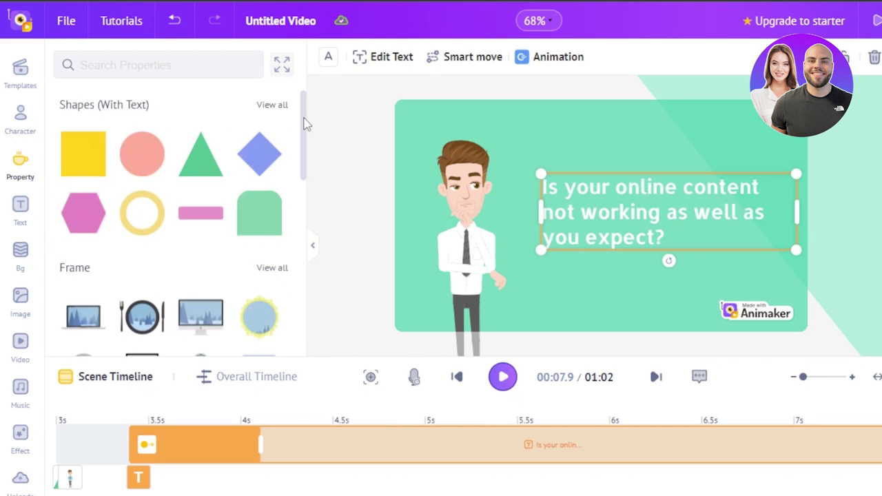
{"action": "left_click_drag", "start_coordinate": [303, 118], "coordinate": [301, 297]}
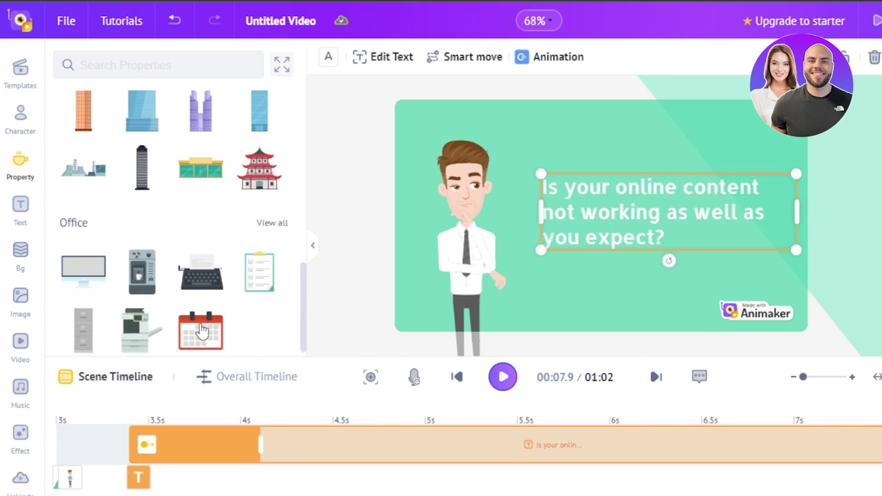
{"action": "left_click", "coordinate": [200, 331]}
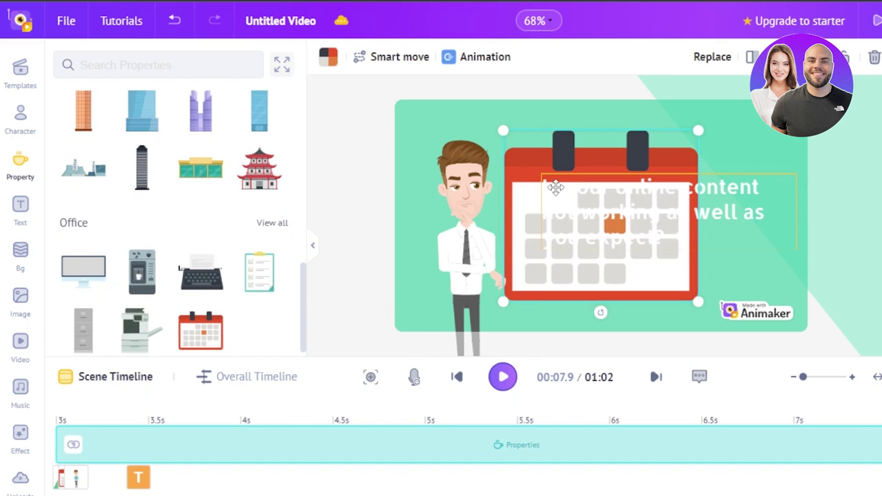
{"action": "left_click_drag", "start_coordinate": [503, 128], "coordinate": [622, 234]}
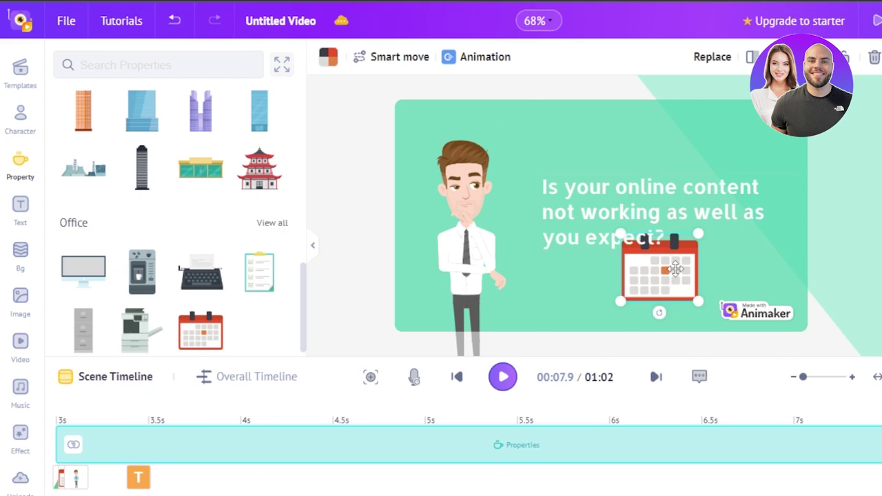
{"action": "left_click_drag", "start_coordinate": [694, 228], "coordinate": [732, 135]}
{"action": "left_click", "coordinate": [592, 225]}
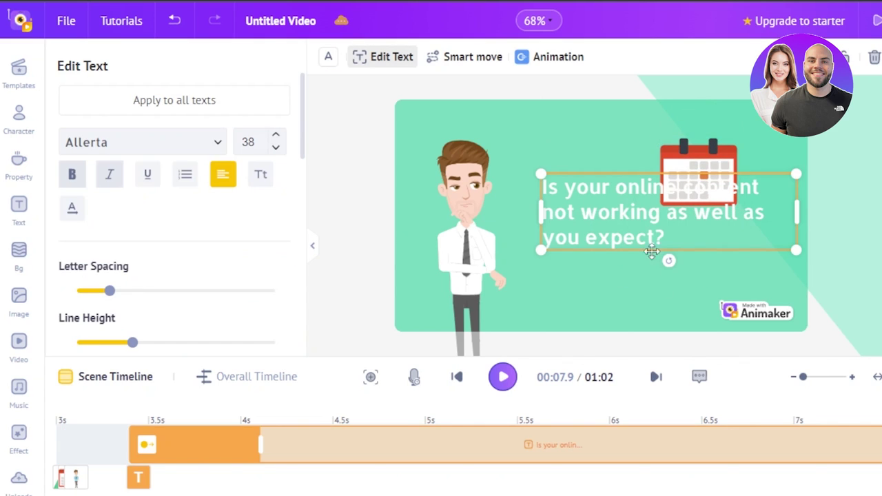
Delete the question text and enlarge the calendar, moving it down and right
{"action": "left_click", "coordinate": [874, 58]}
{"action": "left_click", "coordinate": [696, 192]}
{"action": "left_click_drag", "start_coordinate": [678, 153], "coordinate": [670, 201]}
Shrink the man and reposition him beside the calendar, then fine-tune both positions
{"action": "left_click", "coordinate": [445, 250]}
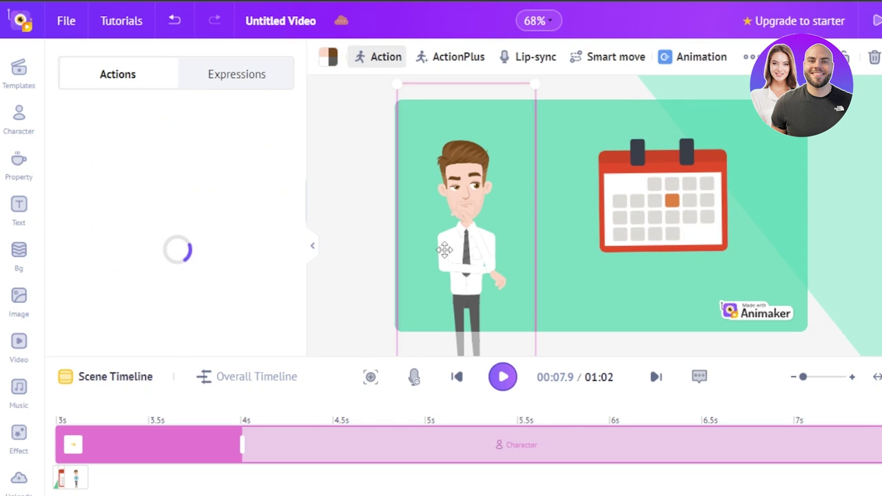
{"action": "left_click_drag", "start_coordinate": [444, 250], "coordinate": [469, 250]}
{"action": "left_click_drag", "start_coordinate": [418, 84], "coordinate": [466, 182]}
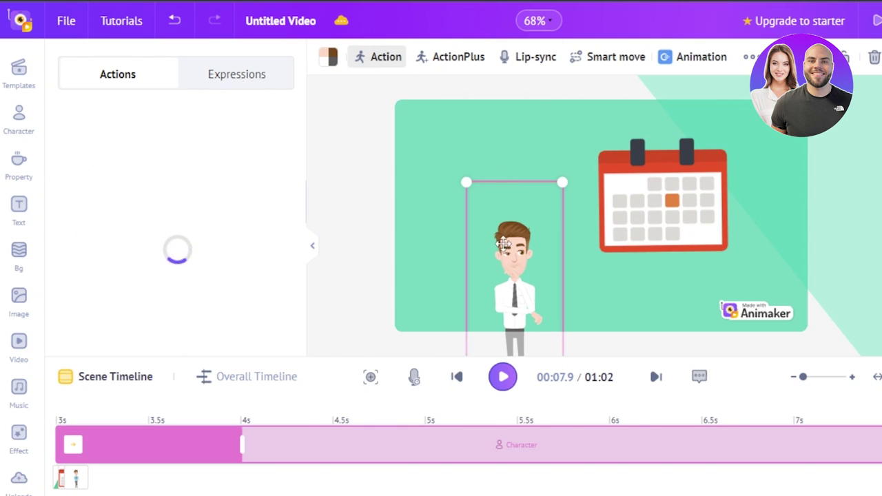
{"action": "left_click_drag", "start_coordinate": [503, 243], "coordinate": [456, 218]}
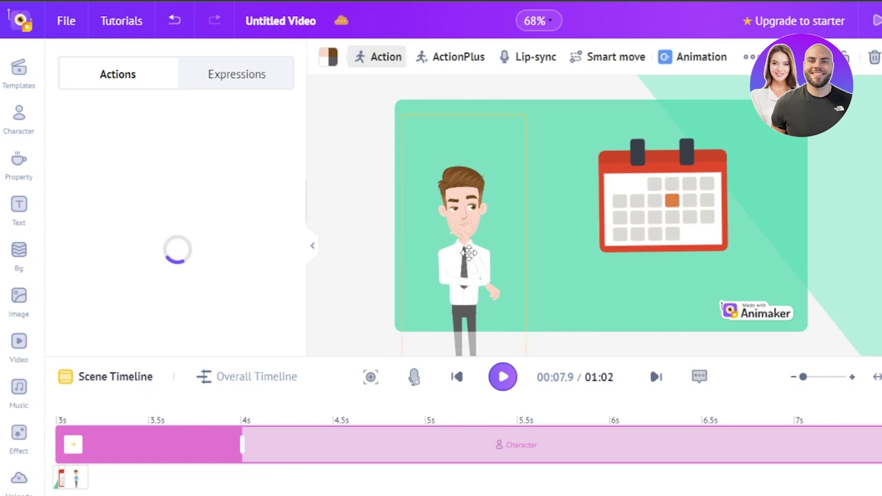
{"action": "left_click_drag", "start_coordinate": [468, 253], "coordinate": [468, 253]}
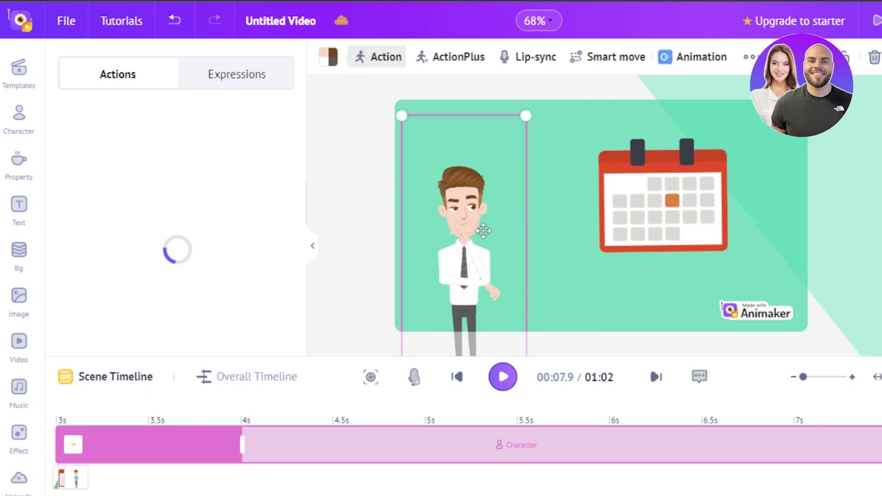
{"action": "left_click", "coordinate": [235, 92]}
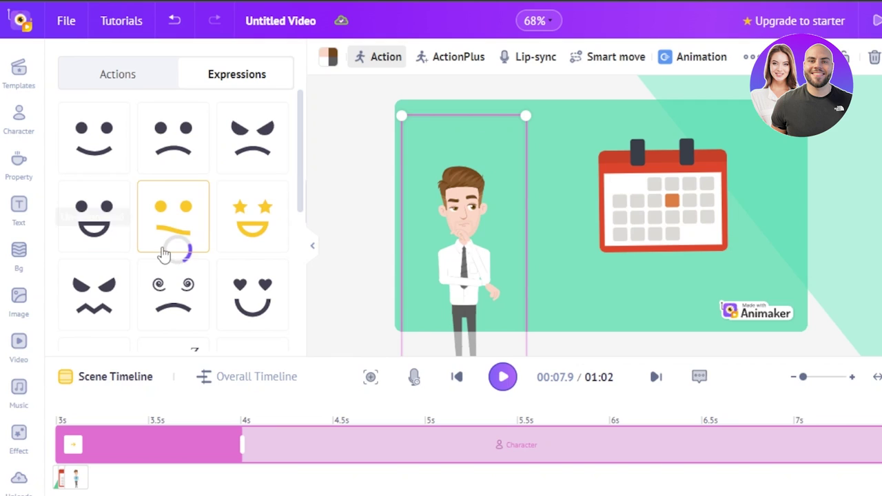
{"action": "left_click", "coordinate": [115, 74]}
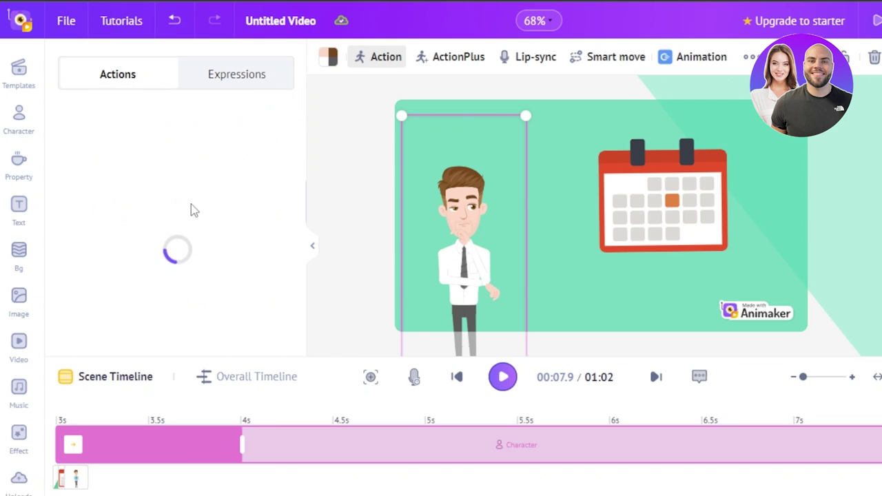
{"action": "left_click_drag", "start_coordinate": [466, 246], "coordinate": [485, 240]}
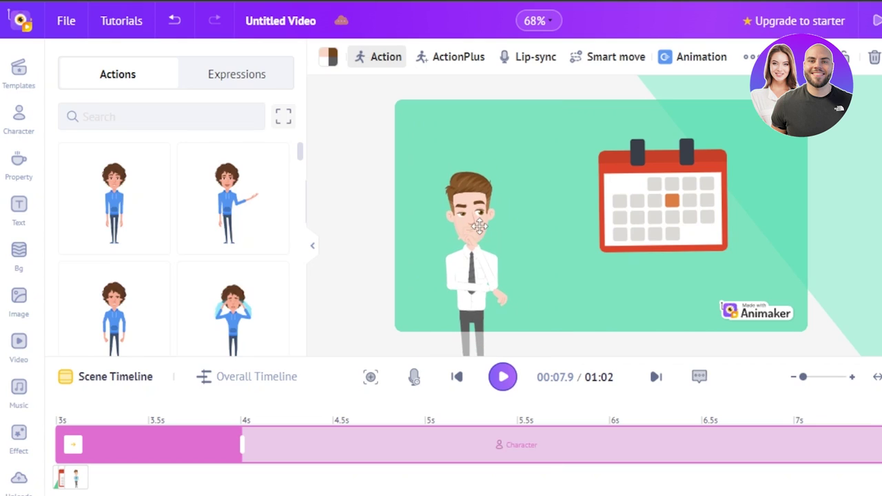
{"action": "mouse_move", "coordinate": [681, 197]}
{"action": "left_mouse_down"}
{"action": "mouse_move", "coordinate": [686, 191]}
{"action": "mouse_move", "coordinate": [666, 195]}
{"action": "left_mouse_up"}
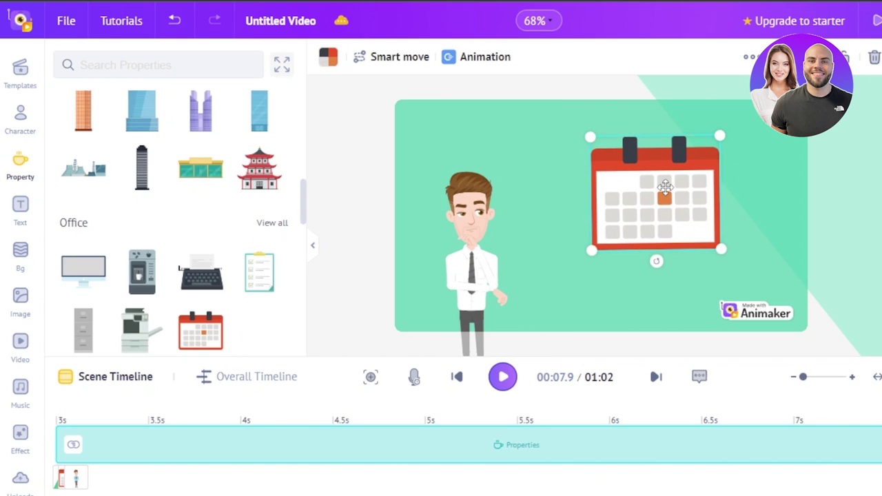
Trim the calendar's timeline bar so it shows from about 4 s to 4.9 s, and nudge it slightly lower
{"action": "left_click", "coordinate": [462, 59]}
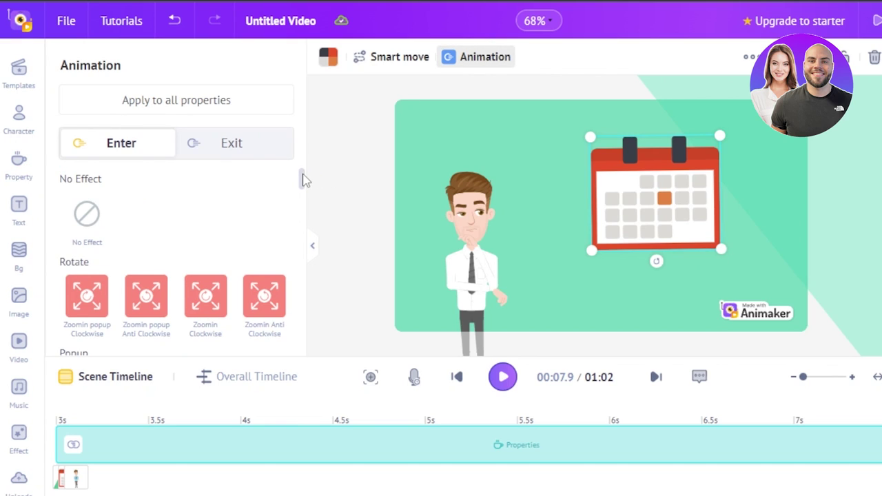
{"action": "left_click_drag", "start_coordinate": [303, 177], "coordinate": [303, 186]}
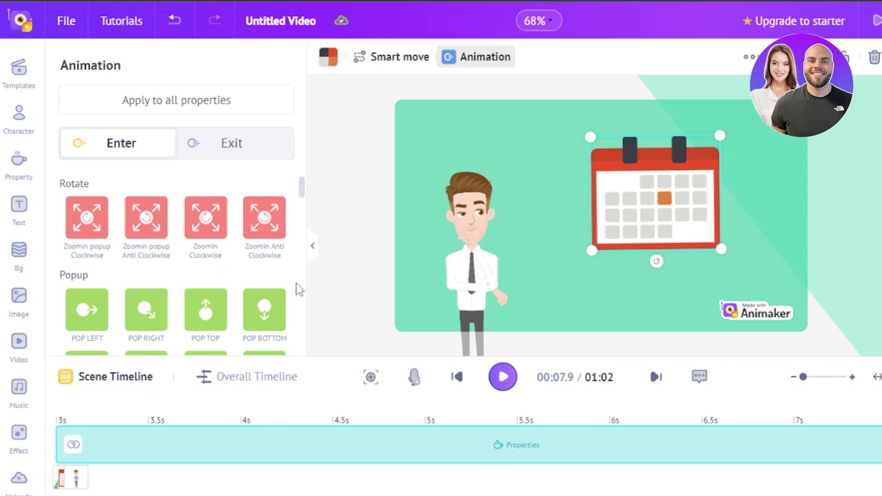
{"action": "left_click_drag", "start_coordinate": [301, 188], "coordinate": [301, 158]}
{"action": "left_click_drag", "start_coordinate": [61, 477], "coordinate": [247, 455]}
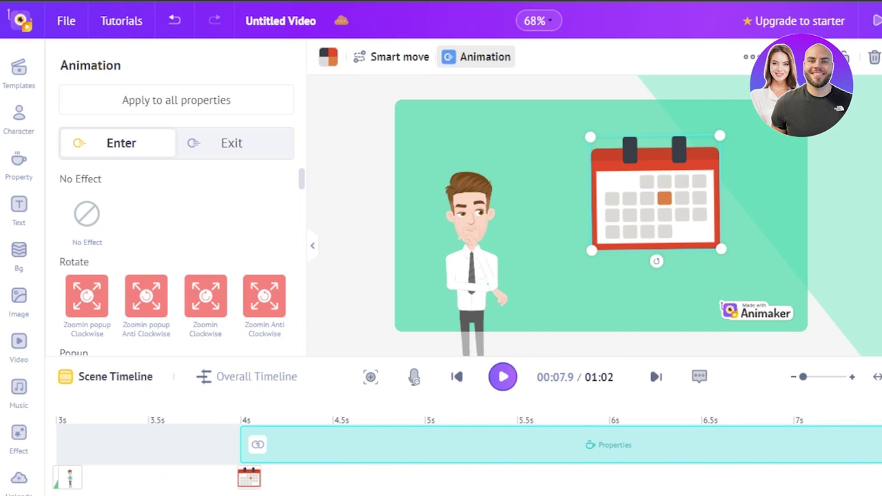
{"action": "left_click_drag", "start_coordinate": [881, 446], "coordinate": [790, 459]}
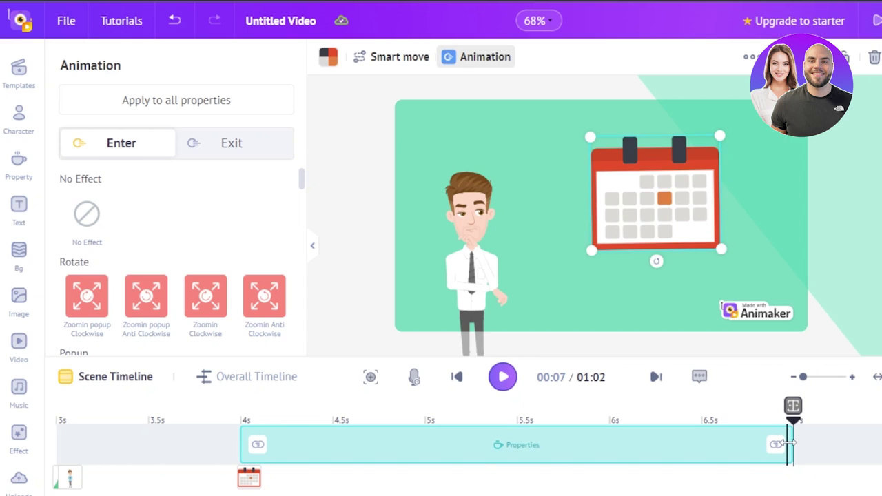
{"action": "left_click_drag", "start_coordinate": [789, 444], "coordinate": [410, 433]}
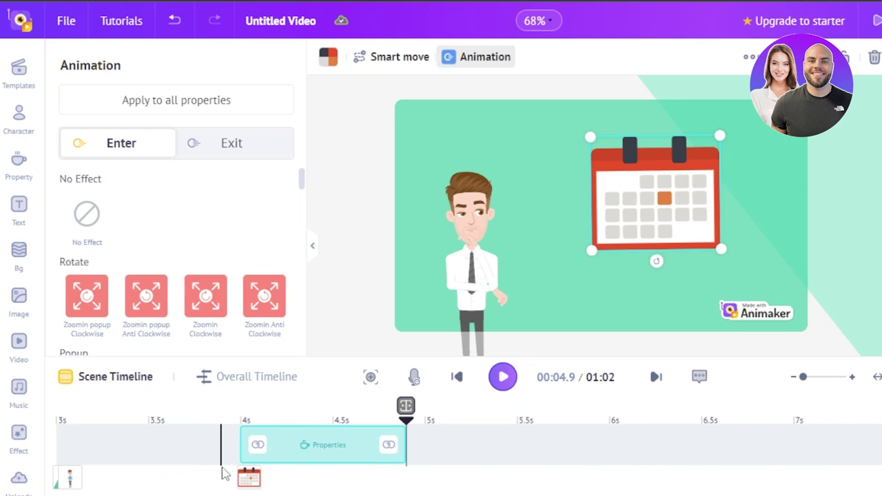
{"action": "mouse_move", "coordinate": [664, 214]}
{"action": "left_mouse_down"}
{"action": "mouse_move", "coordinate": [638, 255]}
{"action": "mouse_move", "coordinate": [666, 228]}
{"action": "left_mouse_up"}
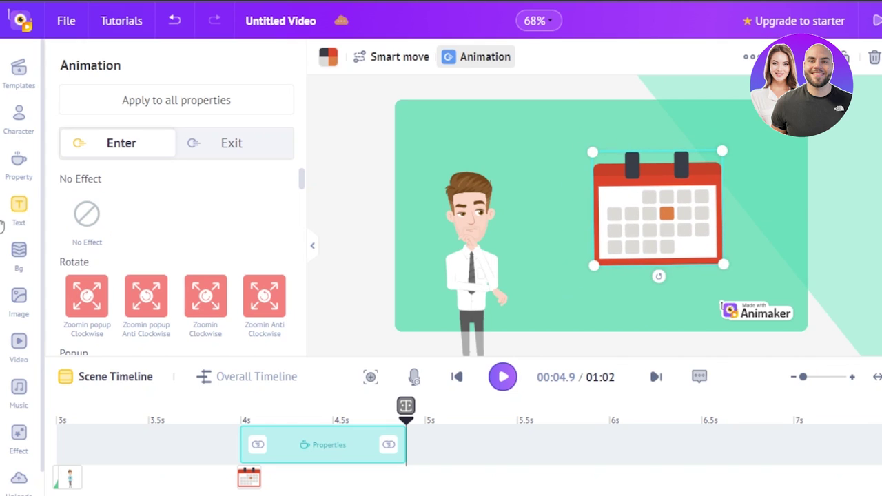
Delete the question text and the character from the question scene
{"action": "left_click", "coordinate": [23, 354]}
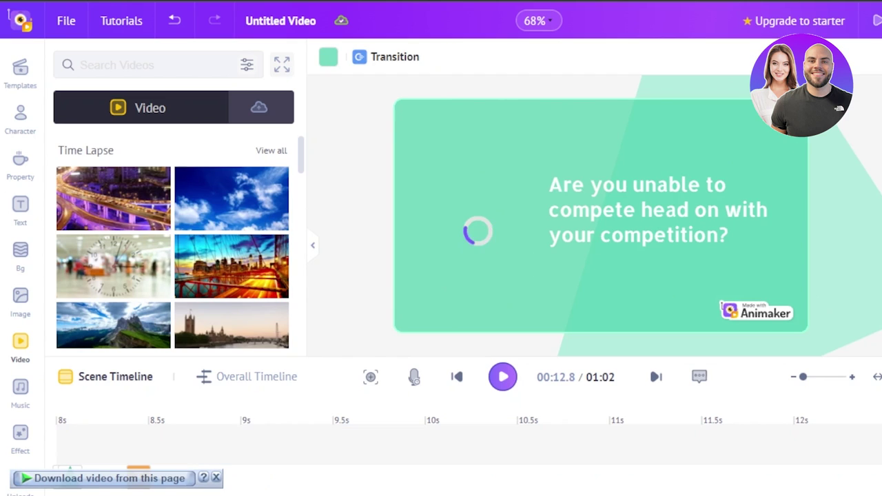
{"action": "left_click", "coordinate": [559, 200]}
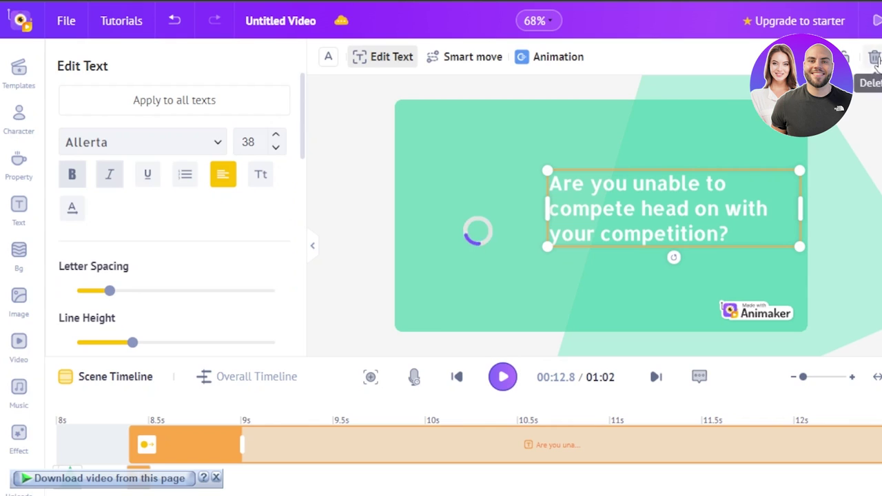
{"action": "left_click", "coordinate": [871, 60]}
{"action": "left_click", "coordinate": [470, 237]}
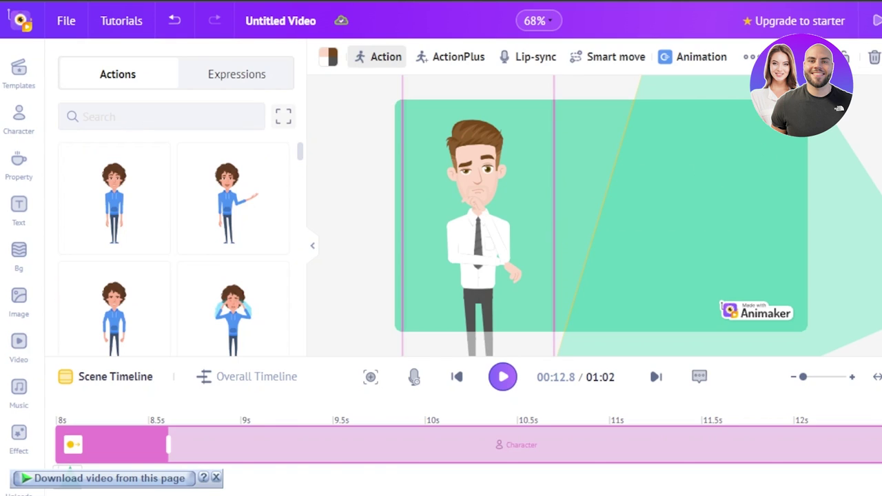
{"action": "left_click", "coordinate": [874, 58]}
Place the clock time-lapse stock clip across the frame and delete the green triangle
{"action": "mouse_move", "coordinate": [95, 267]}
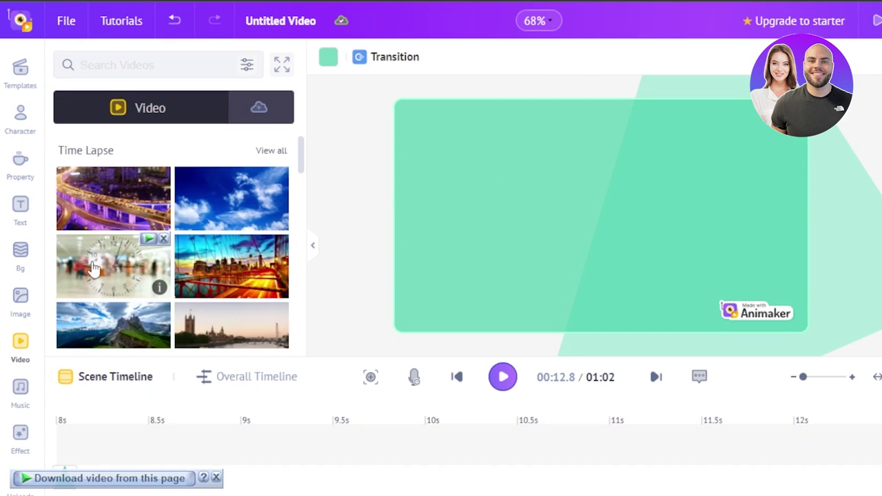
{"action": "left_click_drag", "start_coordinate": [94, 267], "coordinate": [522, 227]}
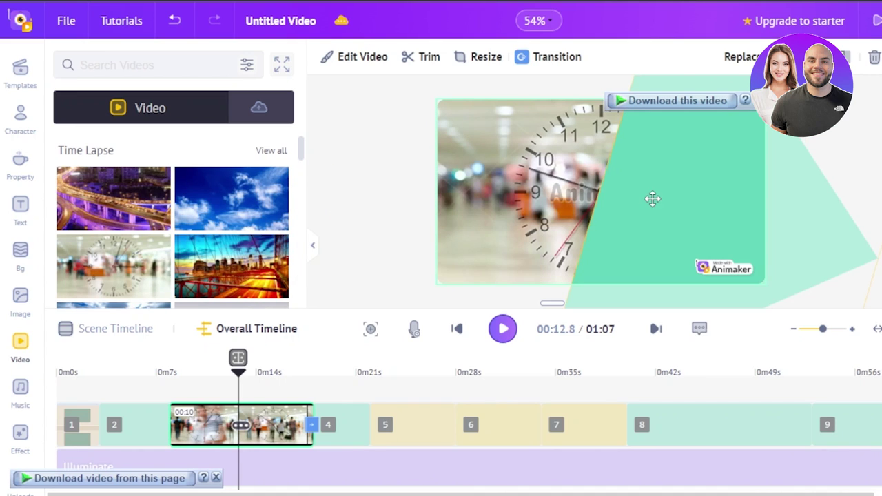
{"action": "left_click", "coordinate": [653, 199]}
{"action": "left_click", "coordinate": [874, 57]}
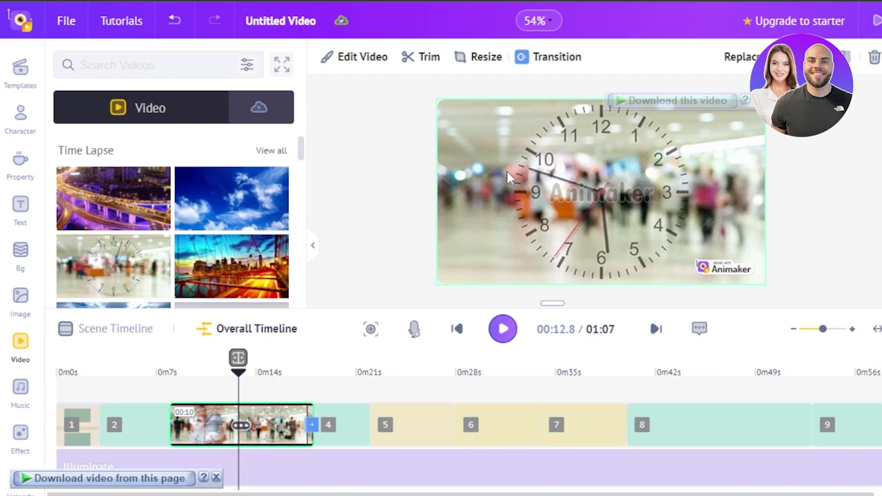
Browse the Music library down to the Ambient tracks and move the playhead back toward the start
{"action": "left_click", "coordinate": [19, 398]}
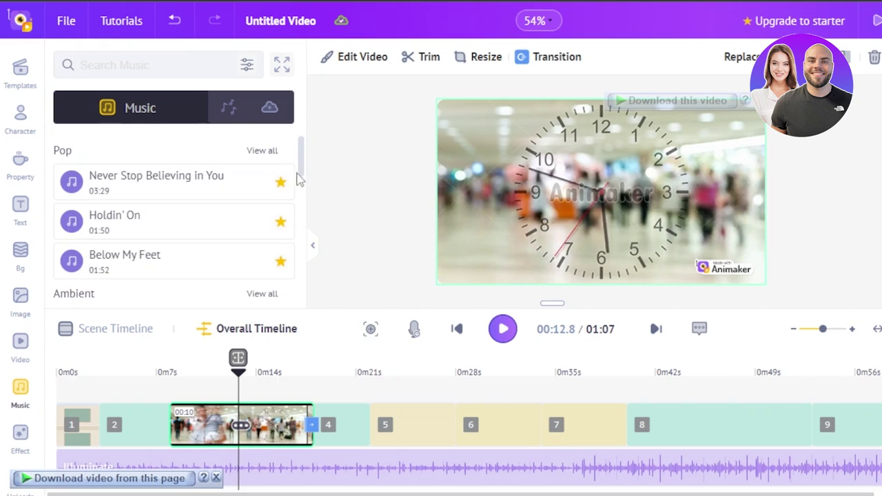
{"action": "scroll", "coordinate": [300, 186], "scroll_direction": "down", "scroll_amount": 2}
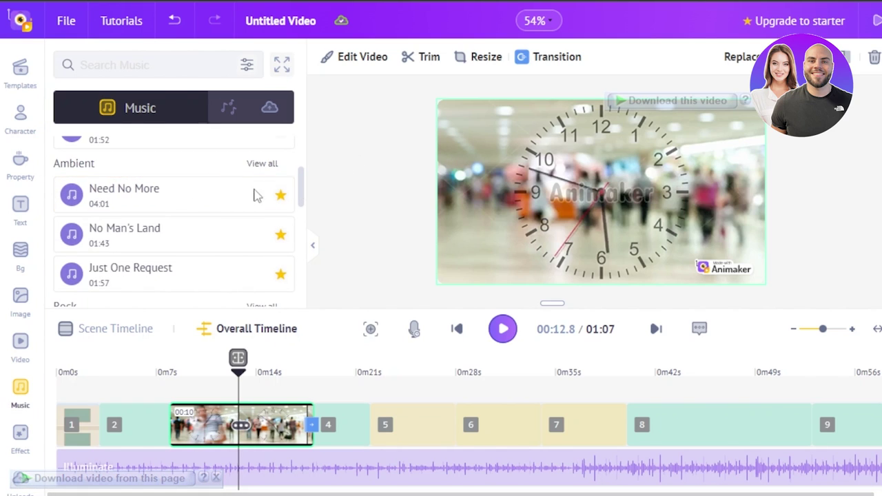
{"action": "left_click", "coordinate": [218, 480]}
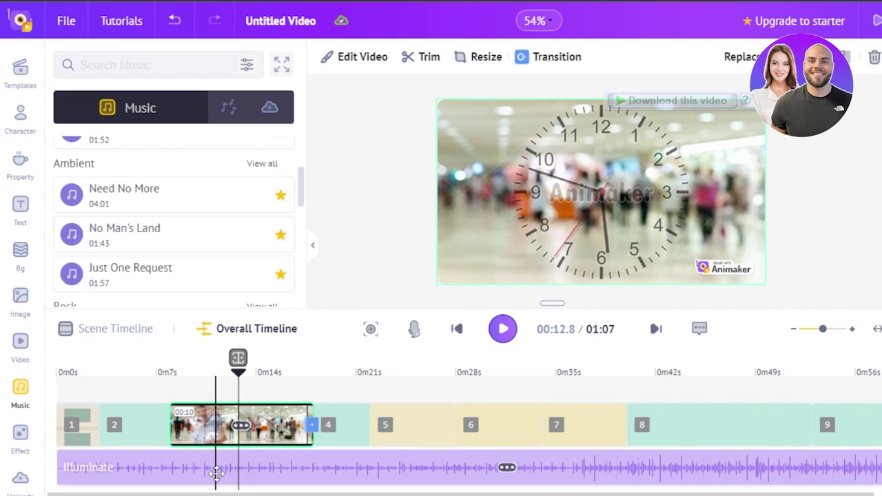
{"action": "left_click_drag", "start_coordinate": [238, 376], "coordinate": [55, 377]}
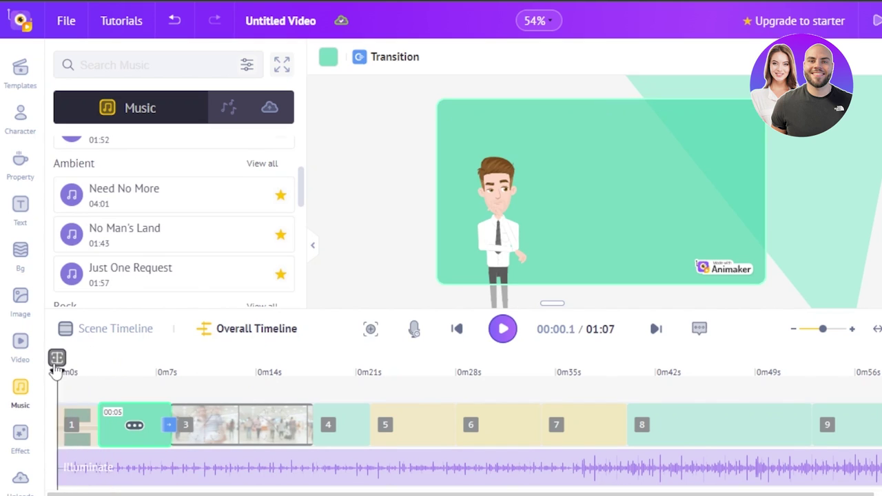
Preview the video from about 18 s through the time-lapse scene to scene 5, then open Publish
{"action": "left_click", "coordinate": [505, 326]}
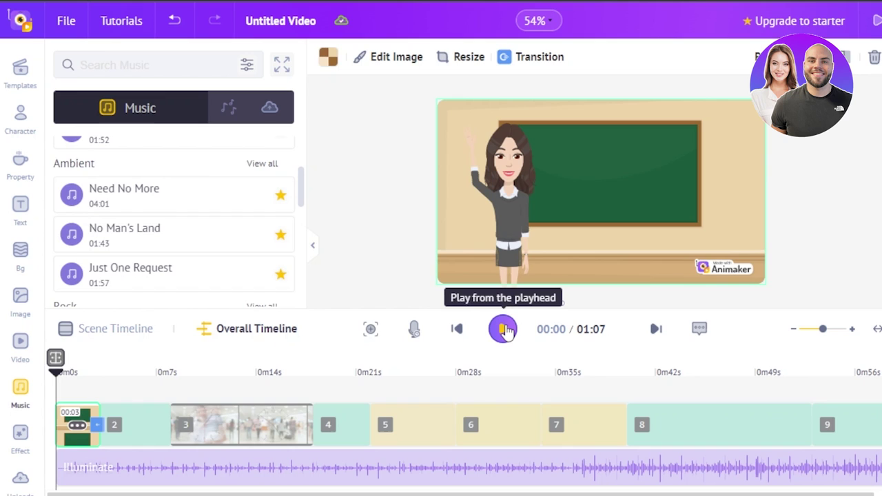
{"action": "left_click", "coordinate": [505, 329]}
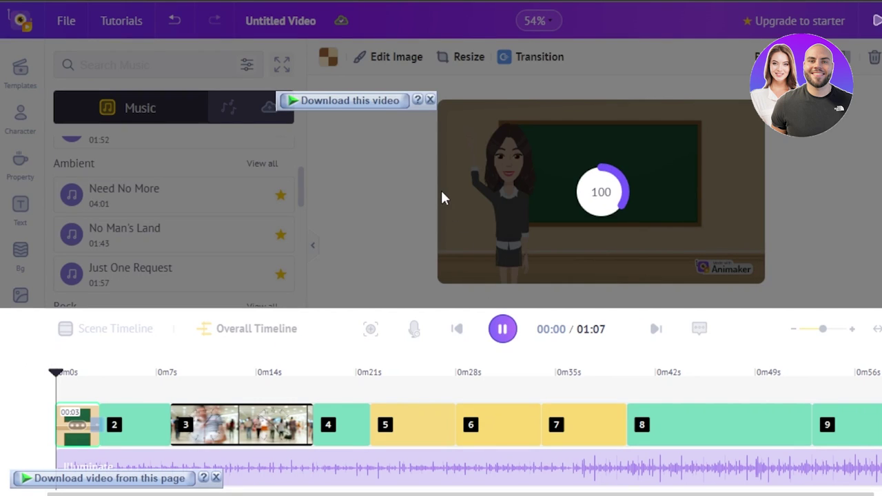
{"action": "left_click", "coordinate": [430, 101]}
{"action": "left_click", "coordinate": [299, 434]}
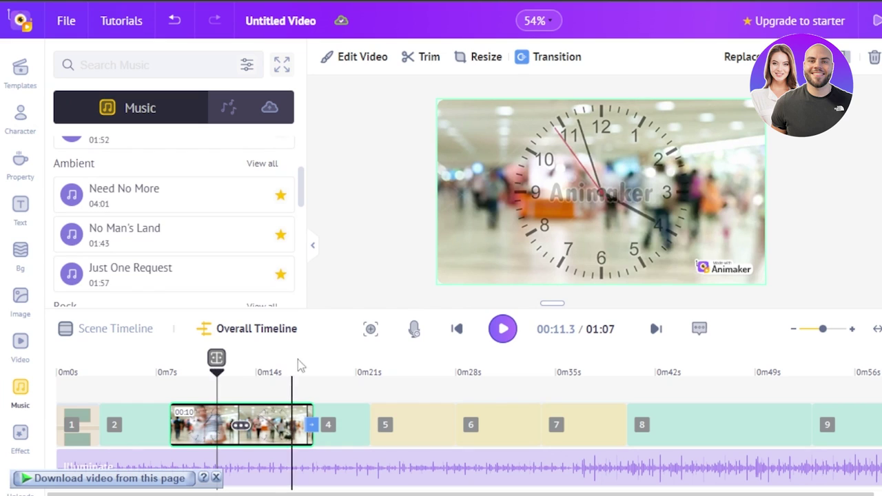
{"action": "left_click", "coordinate": [316, 366]}
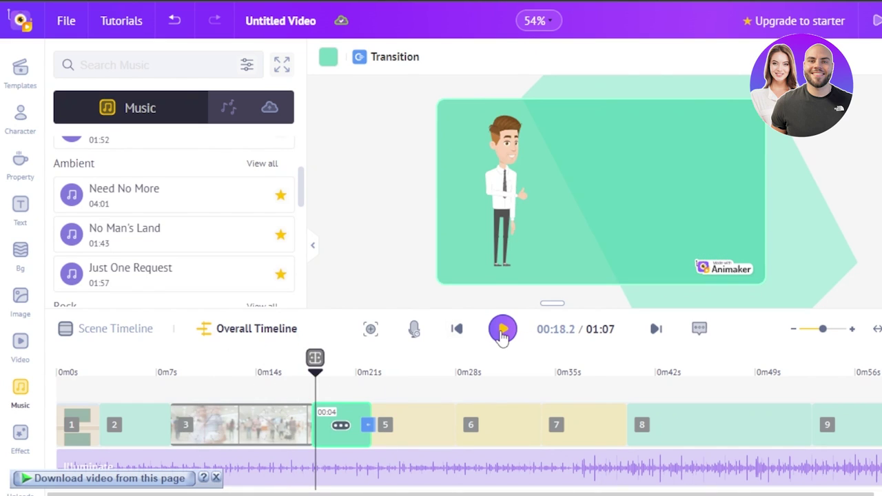
{"action": "left_click", "coordinate": [503, 330]}
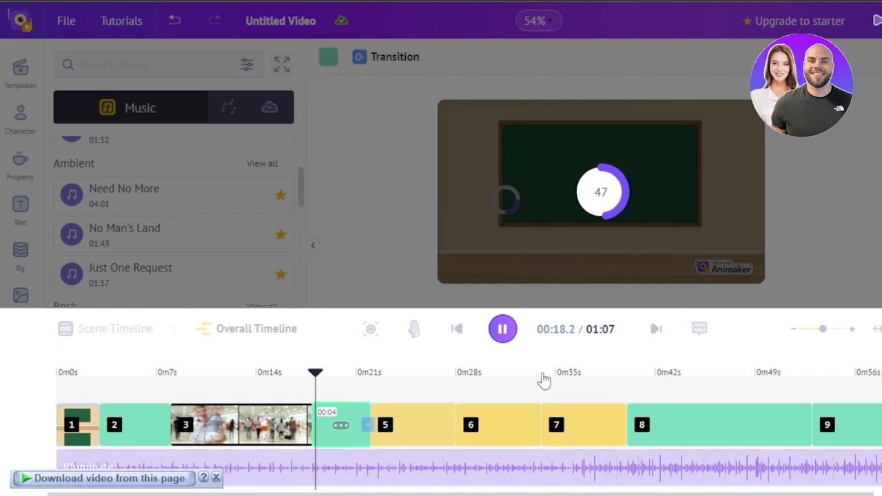
{"action": "key", "text": "space"}
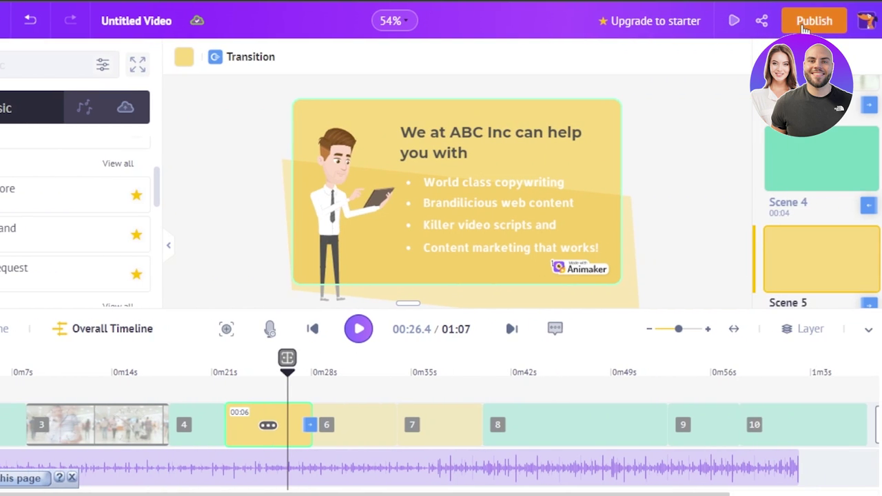
{"action": "left_click", "coordinate": [804, 25]}
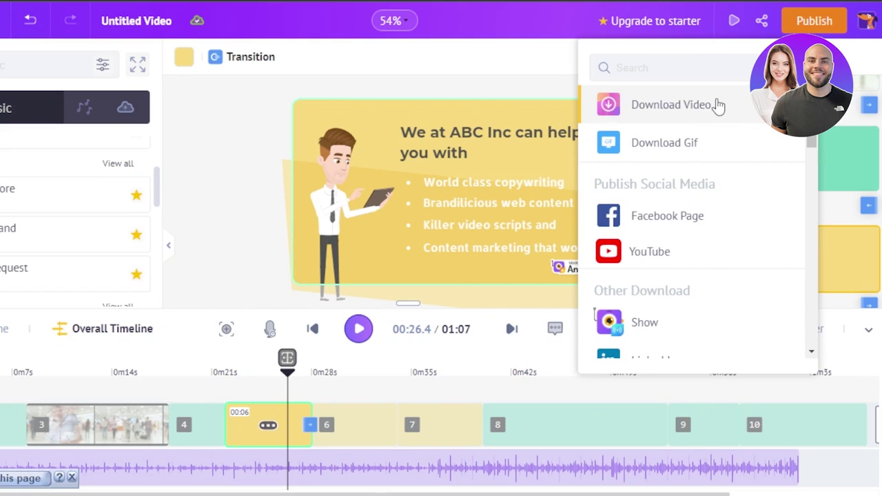
Check the Download Video resolutions, keep HD 720p MP4, and close the panel
{"action": "left_click", "coordinate": [696, 107]}
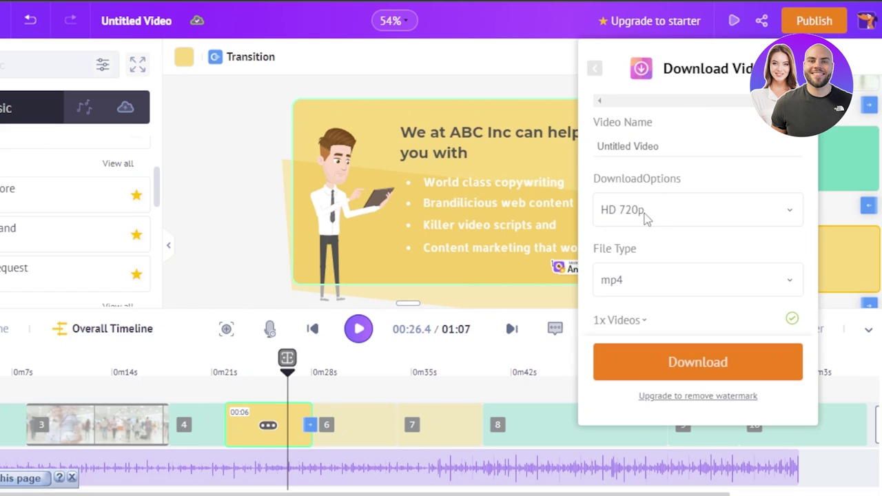
{"action": "left_click", "coordinate": [700, 212]}
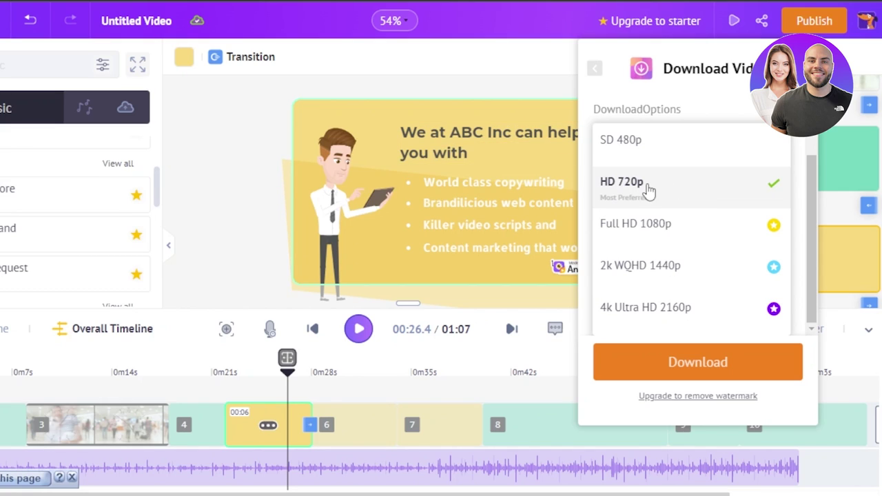
{"action": "left_click", "coordinate": [508, 80]}
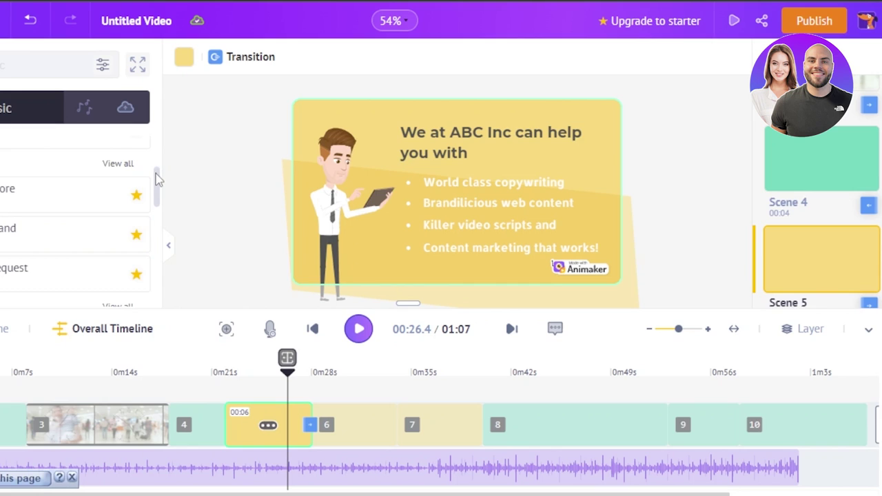
{"action": "scroll", "coordinate": [157, 179], "scroll_direction": "up", "scroll_amount": 3}
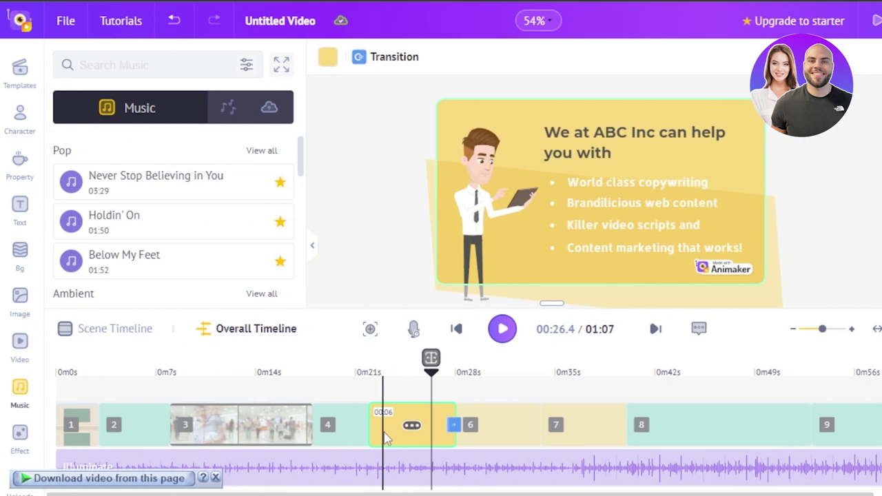
Dismiss the download helper bar and play the 1:07 video from the playhead
{"action": "left_click", "coordinate": [215, 478]}
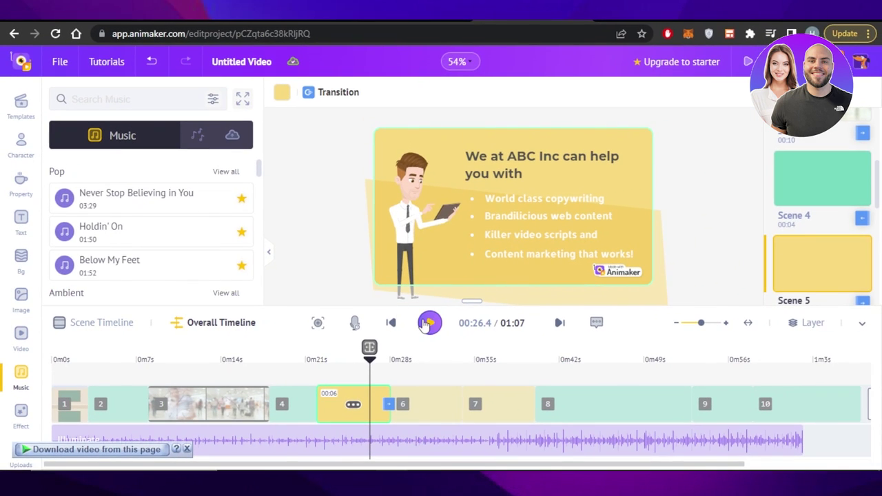
{"action": "left_click", "coordinate": [428, 325]}
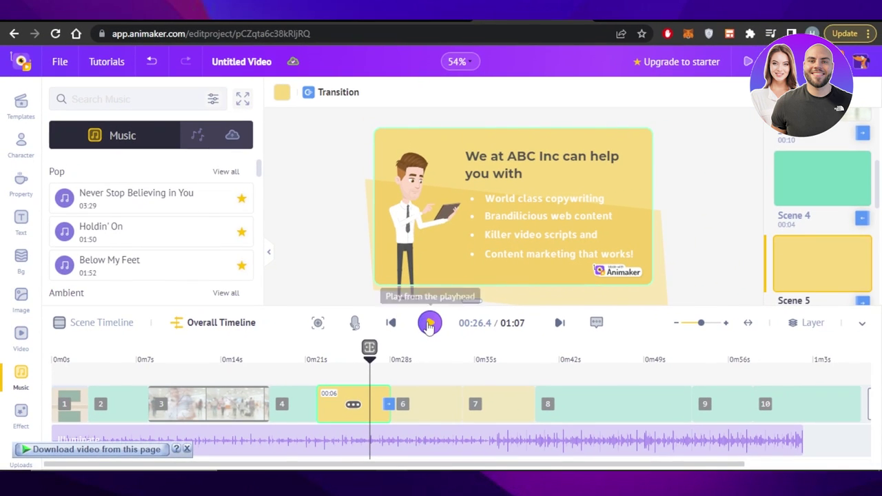